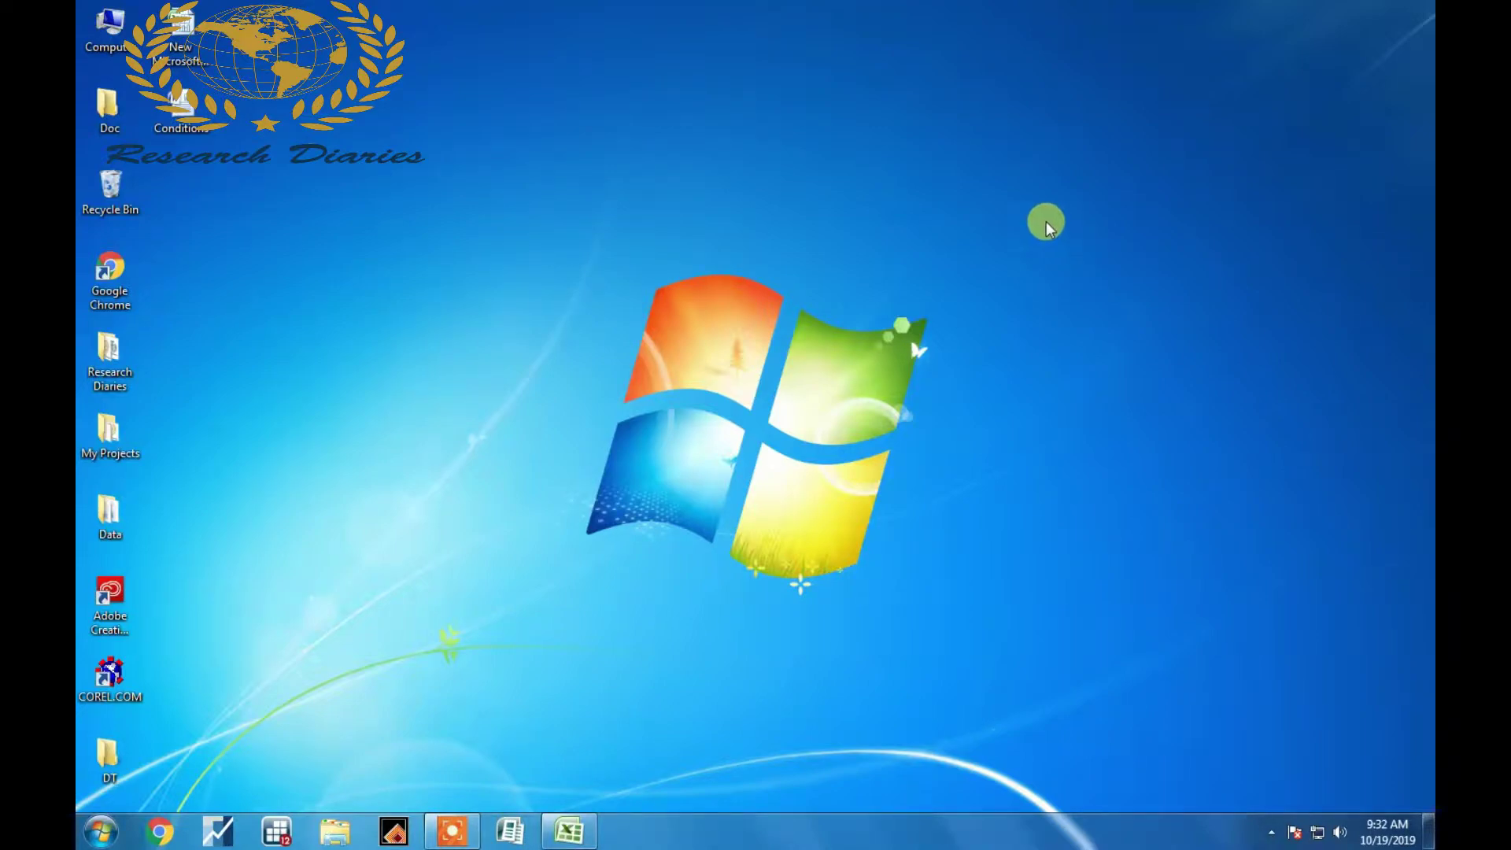
- Restore the Excel worksheet at Ex Rates cell B1 and launch a fresh Stata session
left_click(568, 831)
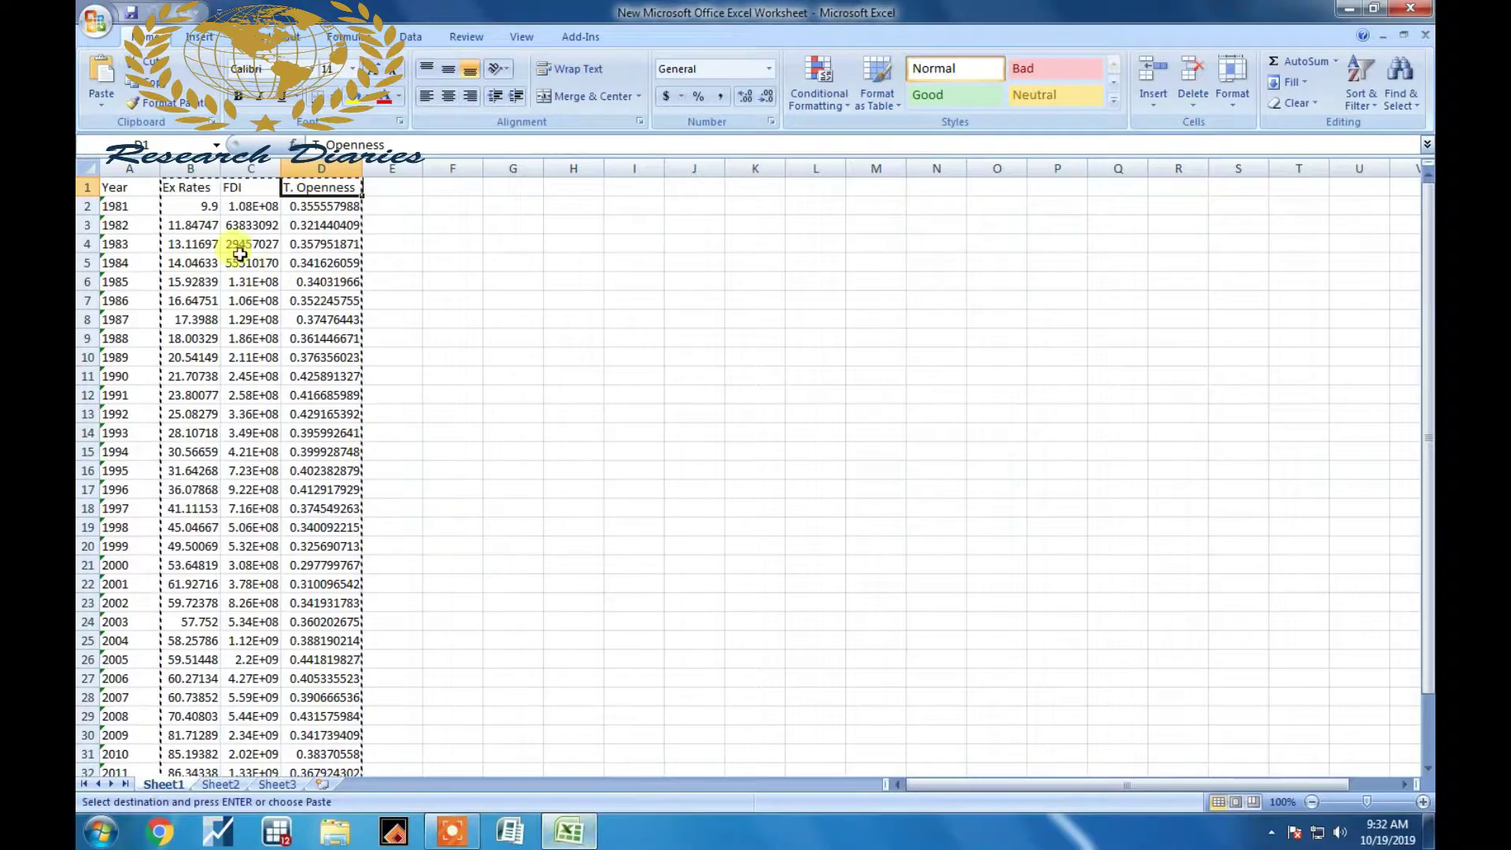
left_click(201, 189)
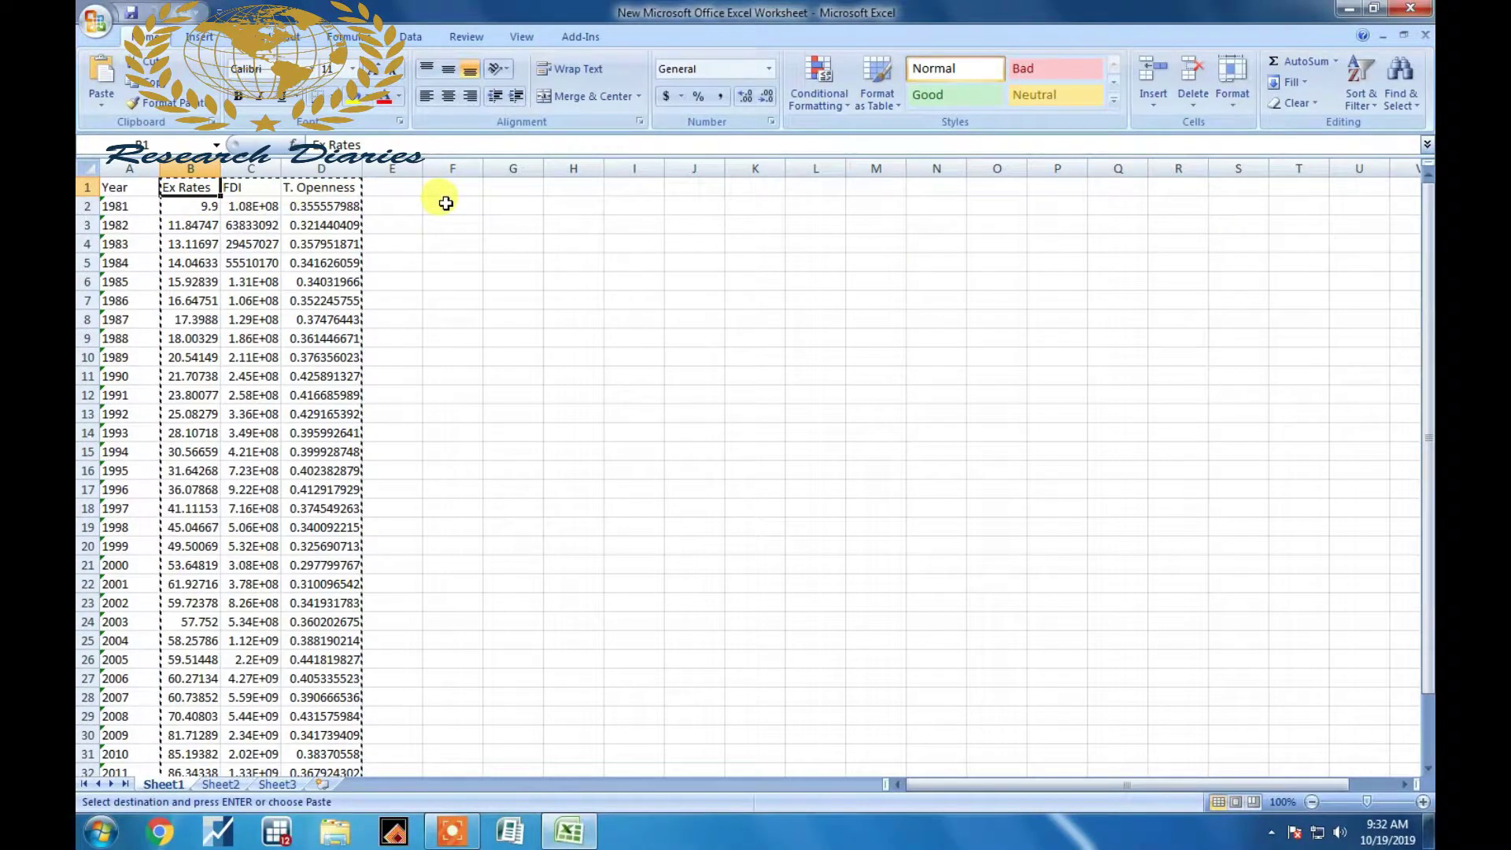
key("F7")
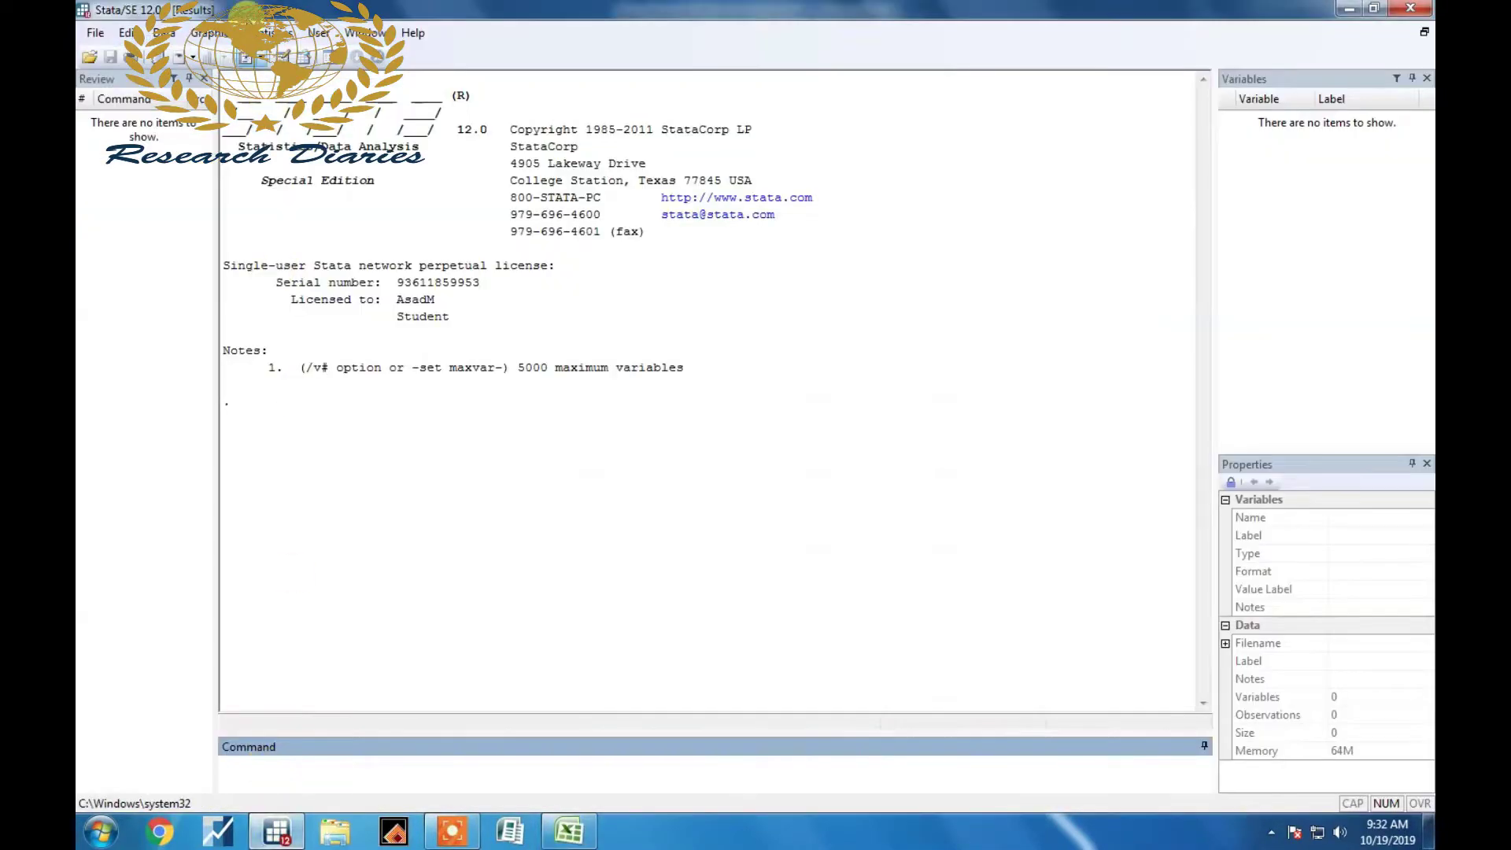
- Open Stata's Data Editor in edit mode
left_click(164, 33)
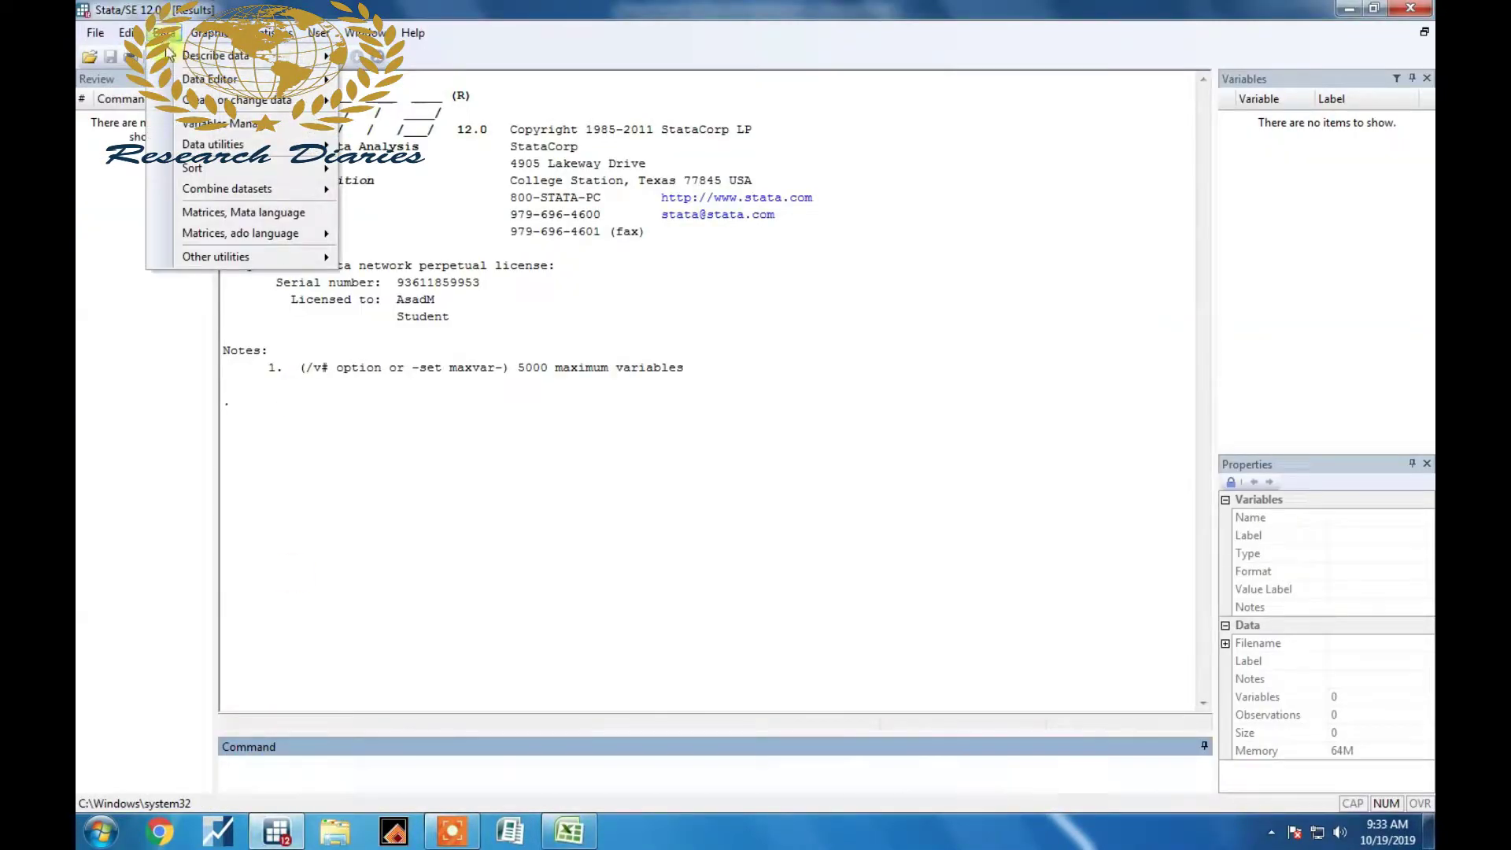
mouse_move(267, 80)
left_click(371, 89)
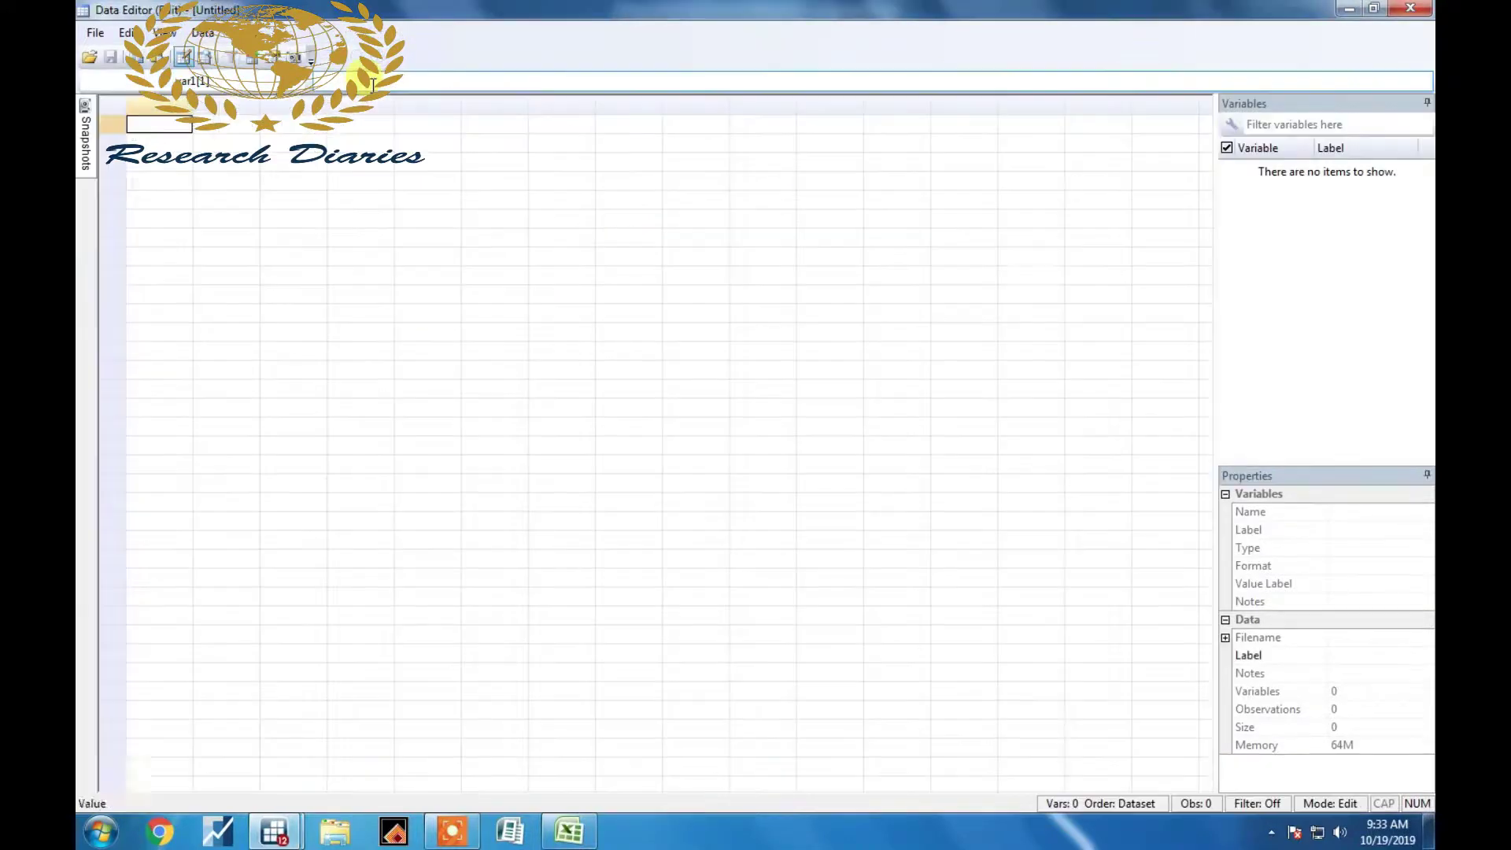
- Copy the Ex Rates, FDI and T. Openness columns (B1:D35) in Excel
left_click(567, 836)
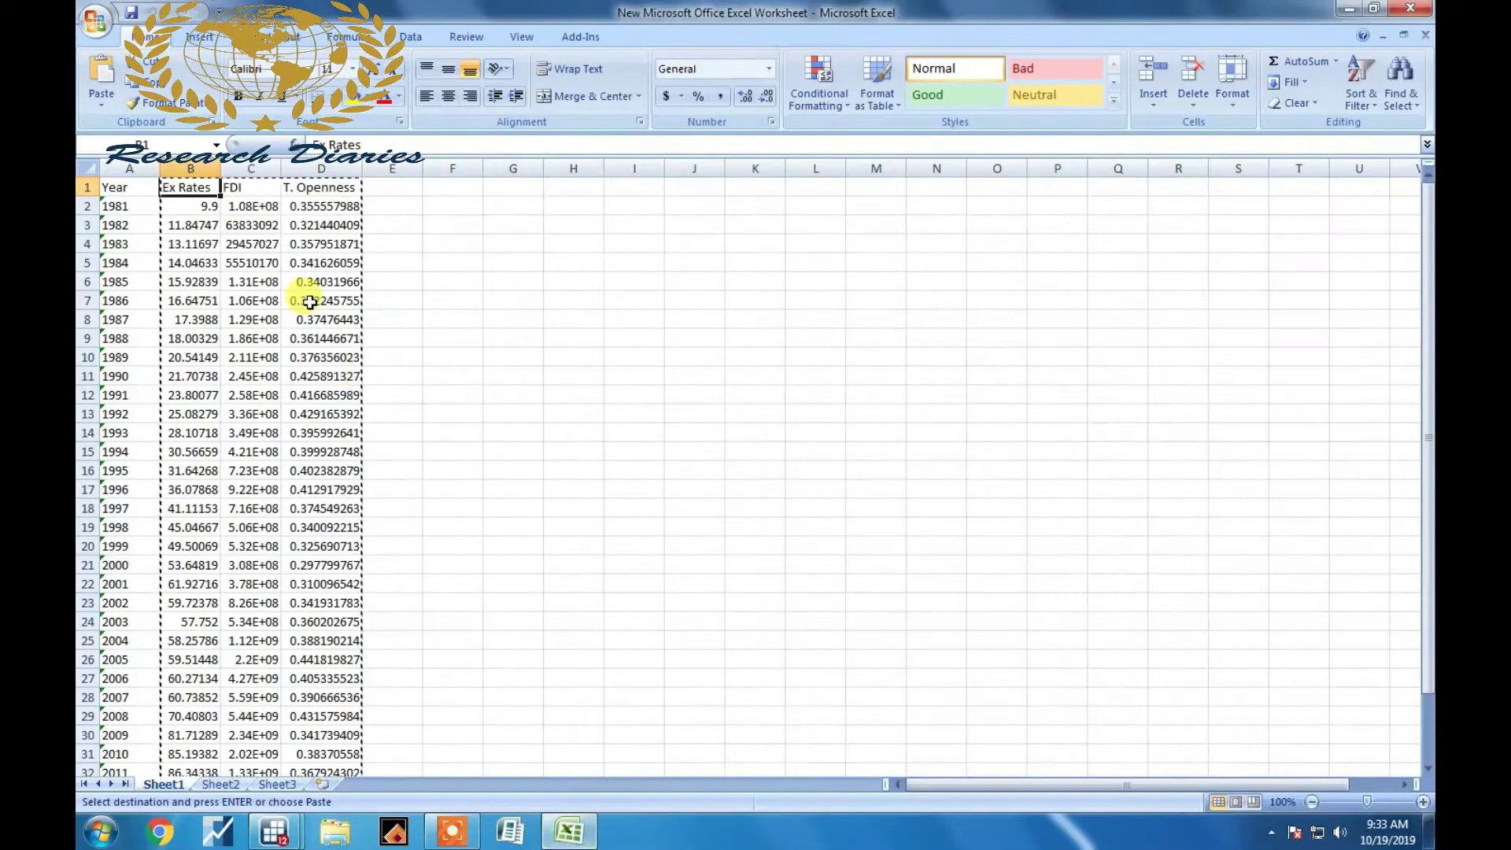
right_click(190, 189)
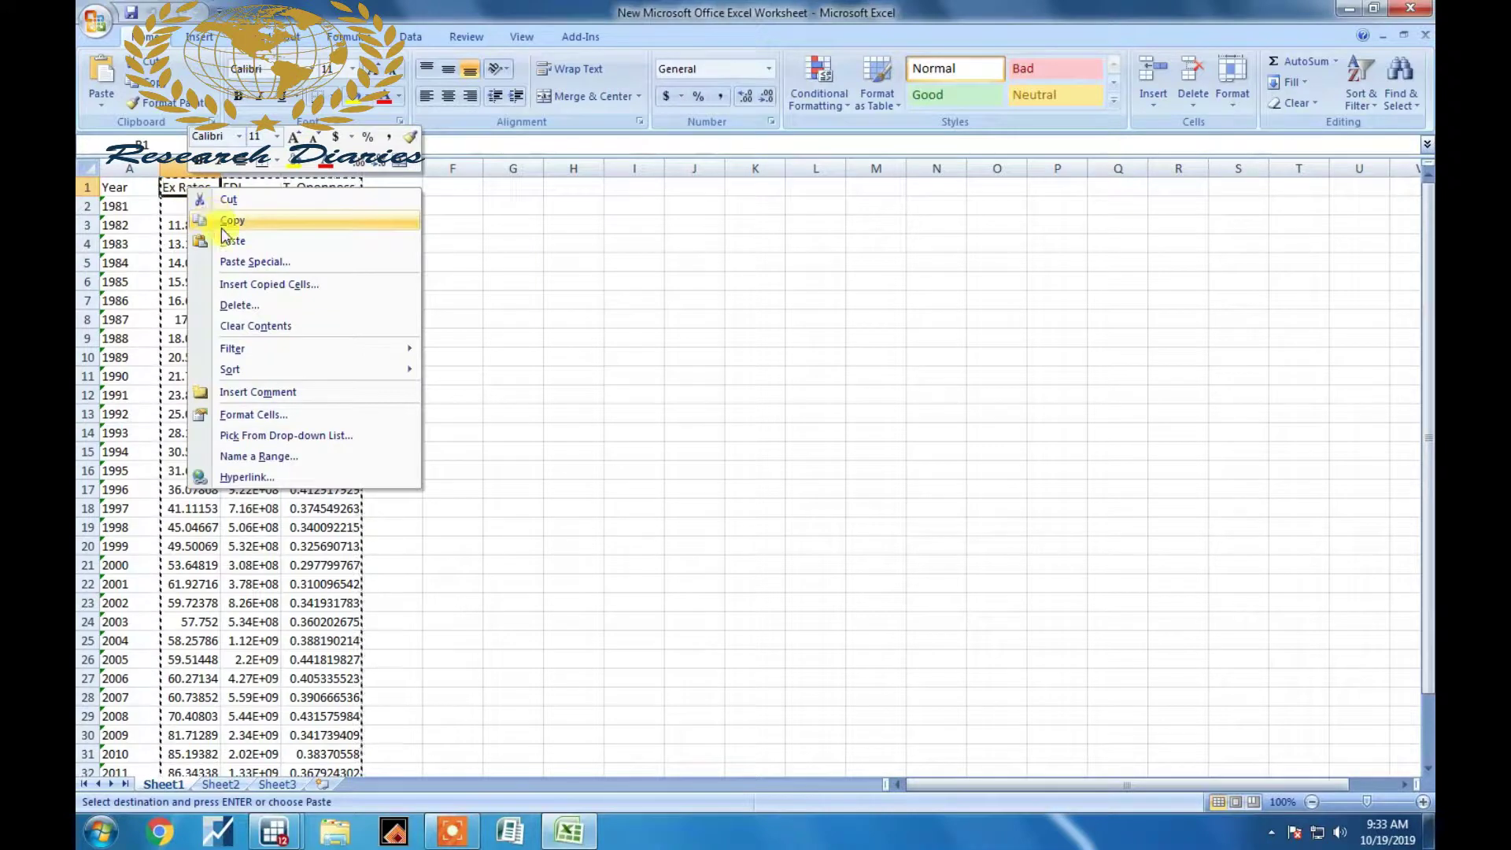
left_click(169, 192)
double_click(128, 206)
left_click_drag(182, 188, 315, 775)
right_click(317, 669)
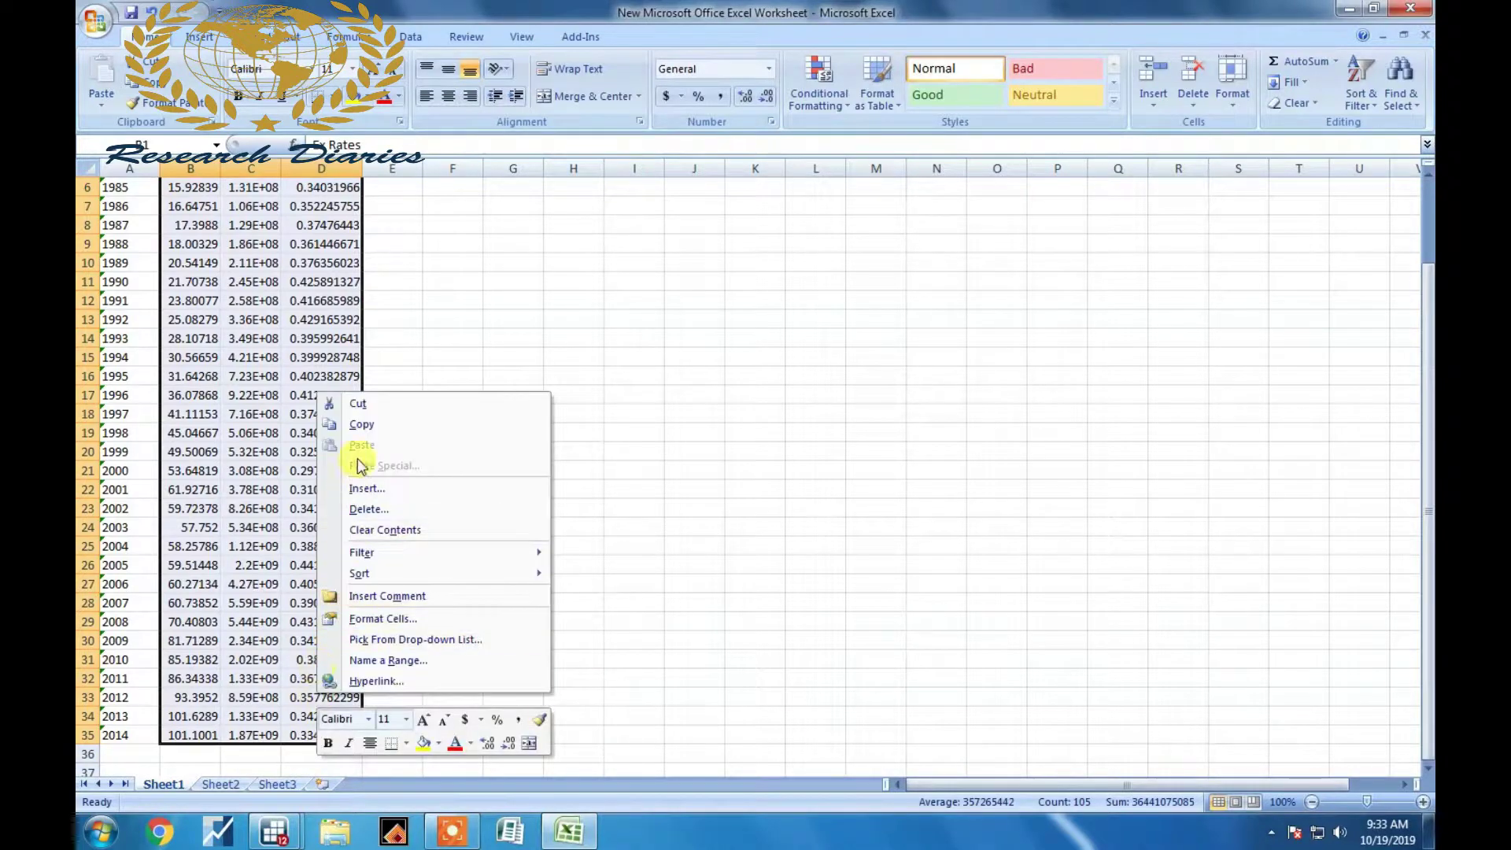
left_click(361, 424)
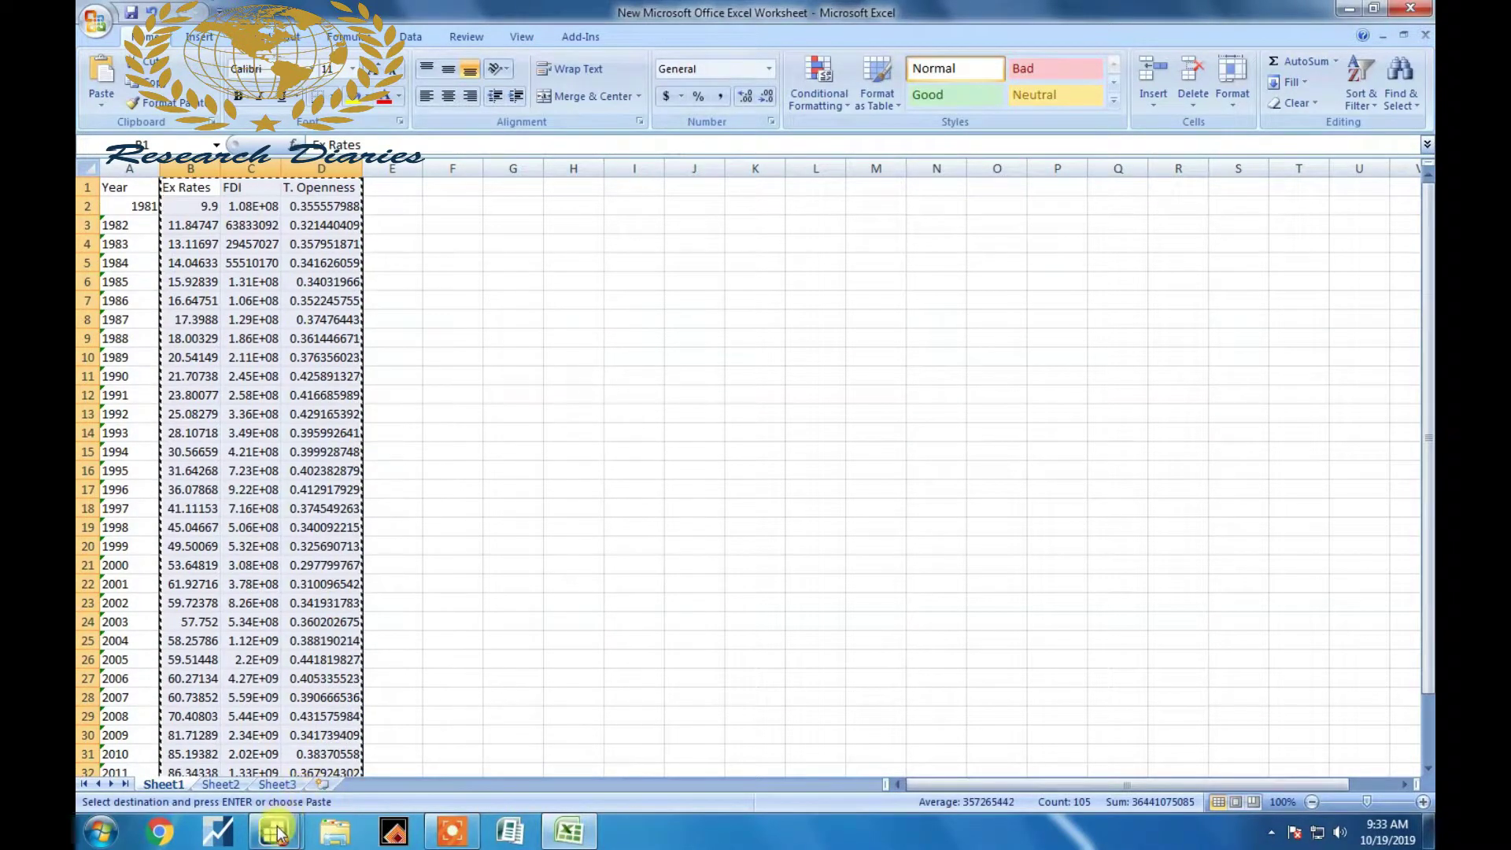
- Paste the data into the Data Editor with the first row as variable names, then close it
mouse_move(273, 831)
left_click(360, 677)
right_click(158, 120)
left_click(201, 158)
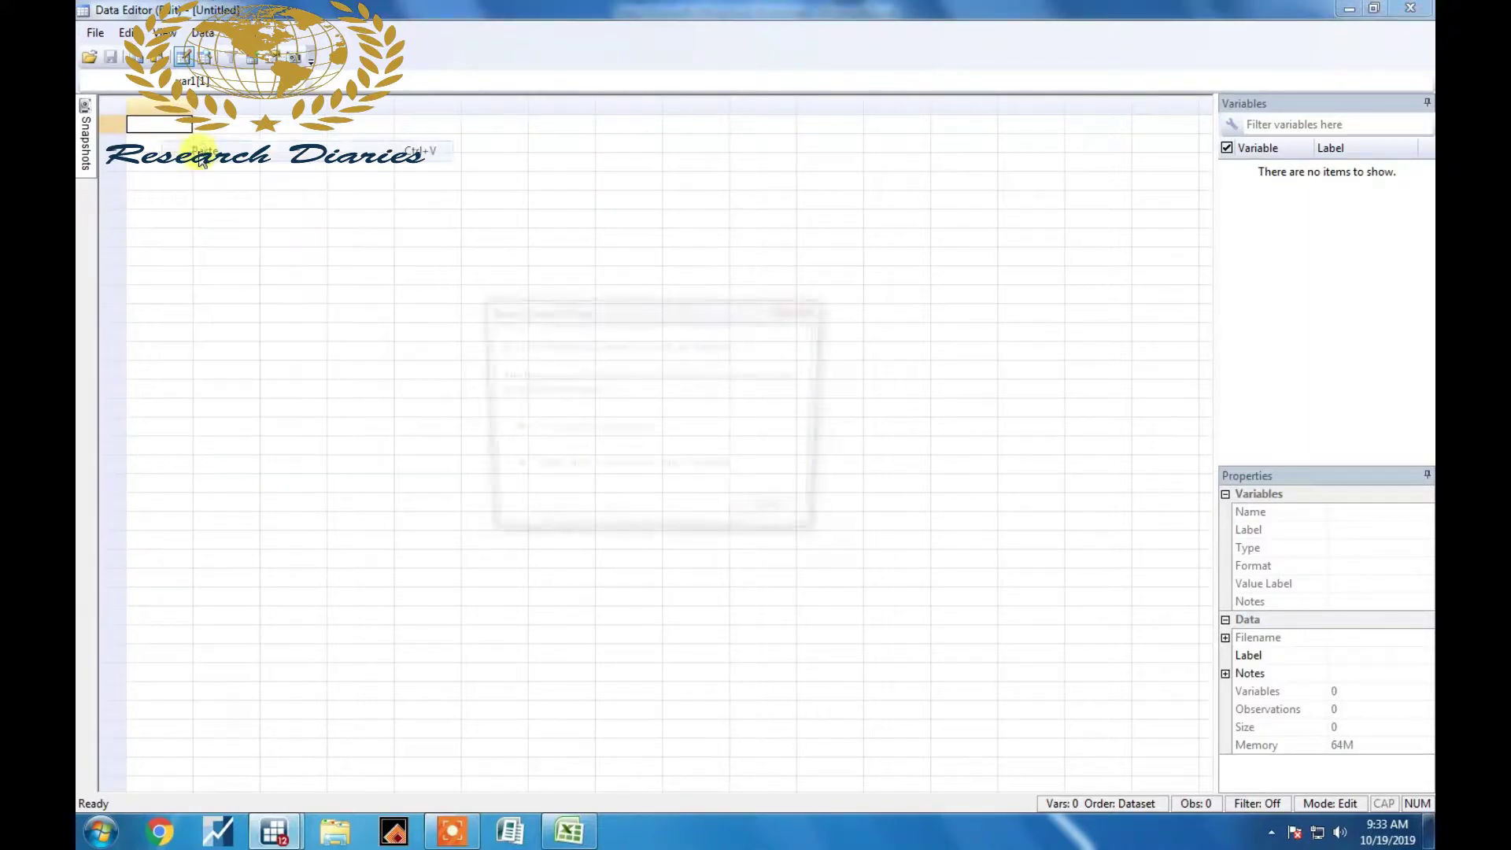
left_click(673, 473)
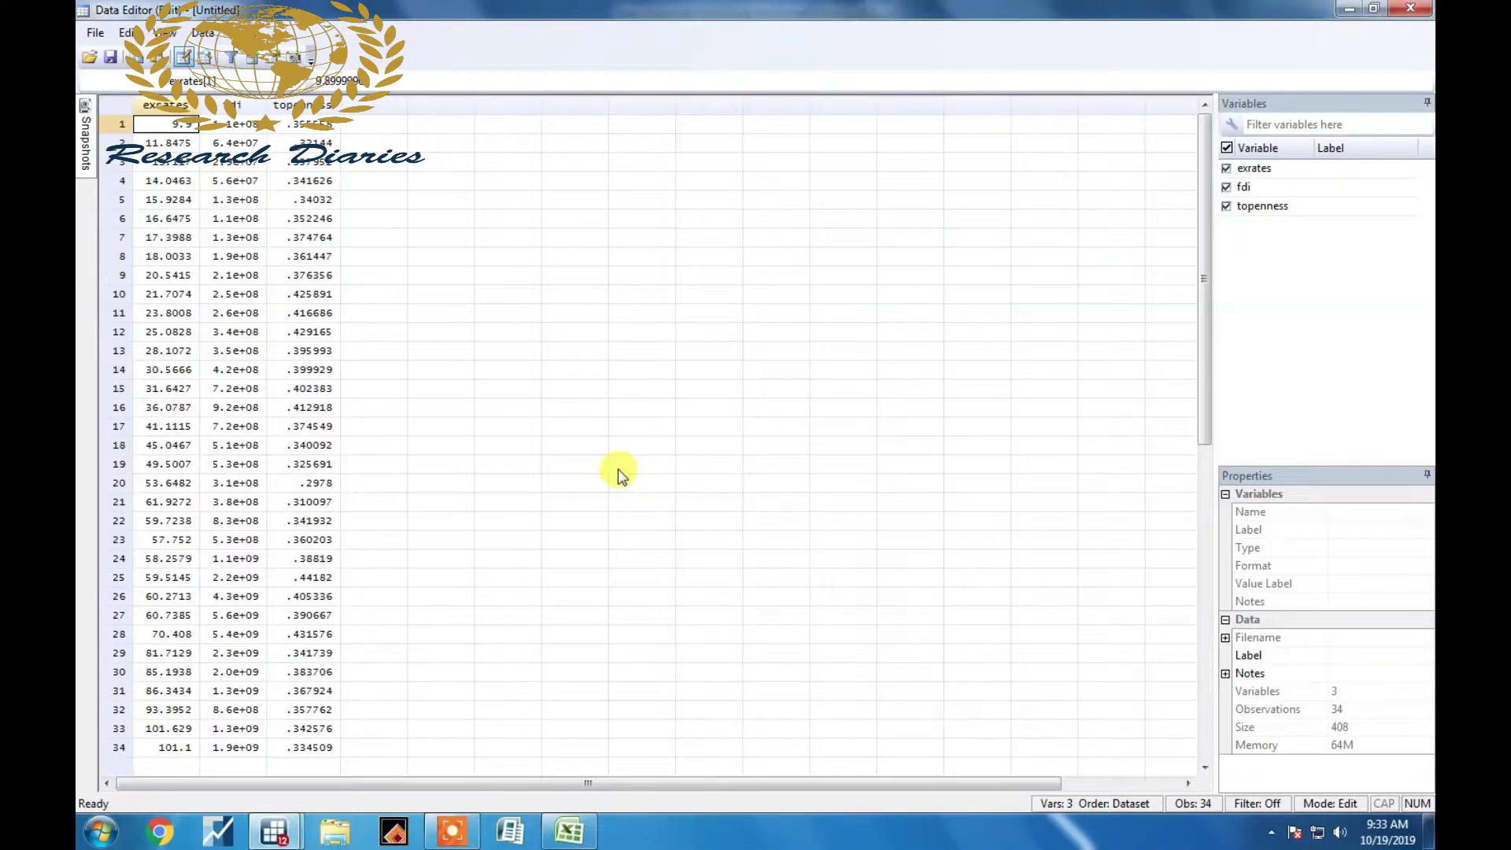
left_click(1410, 8)
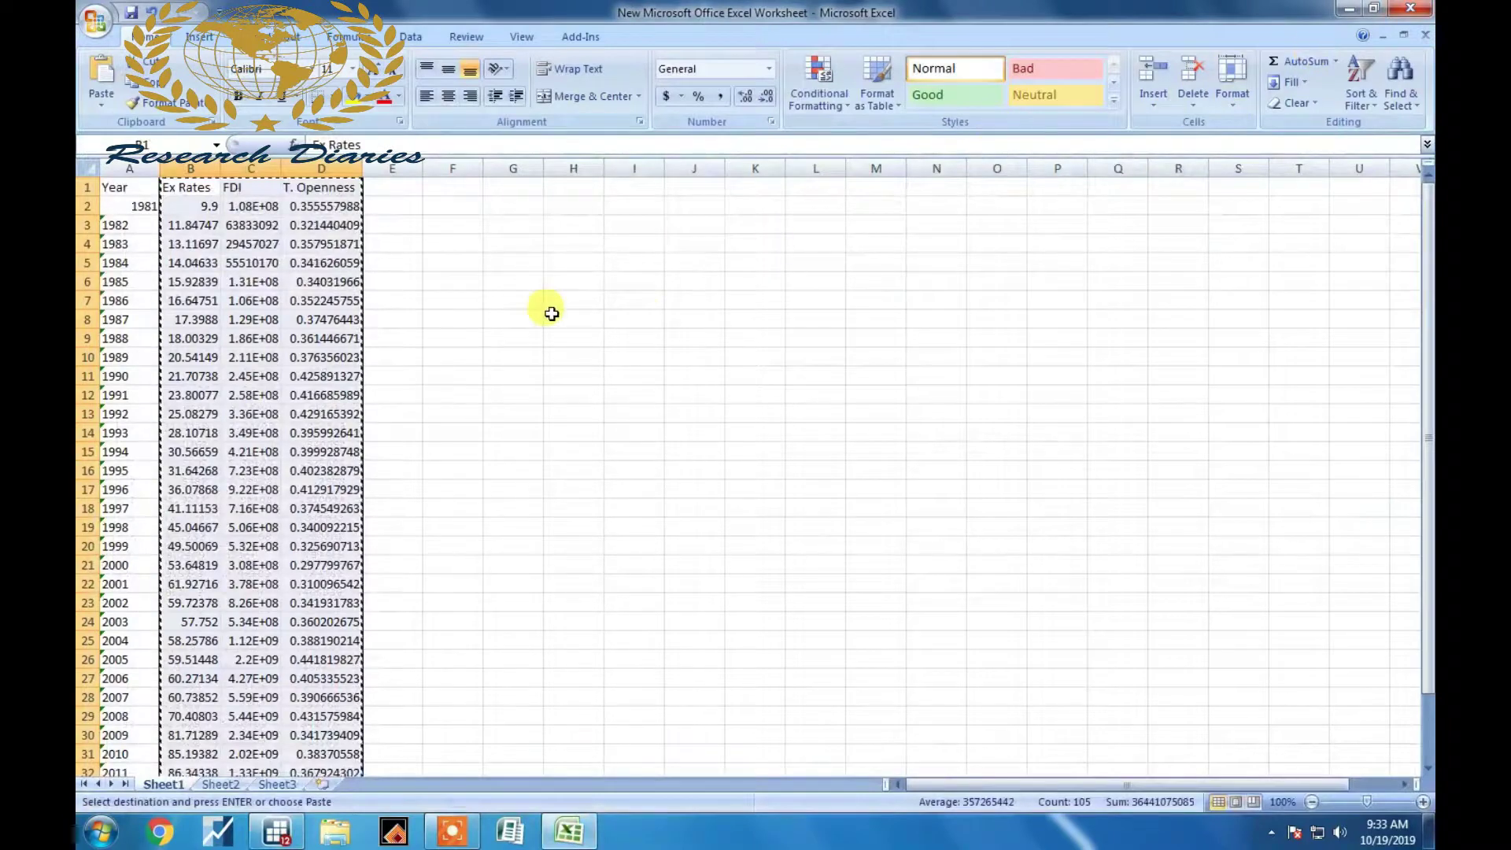
left_click(279, 832)
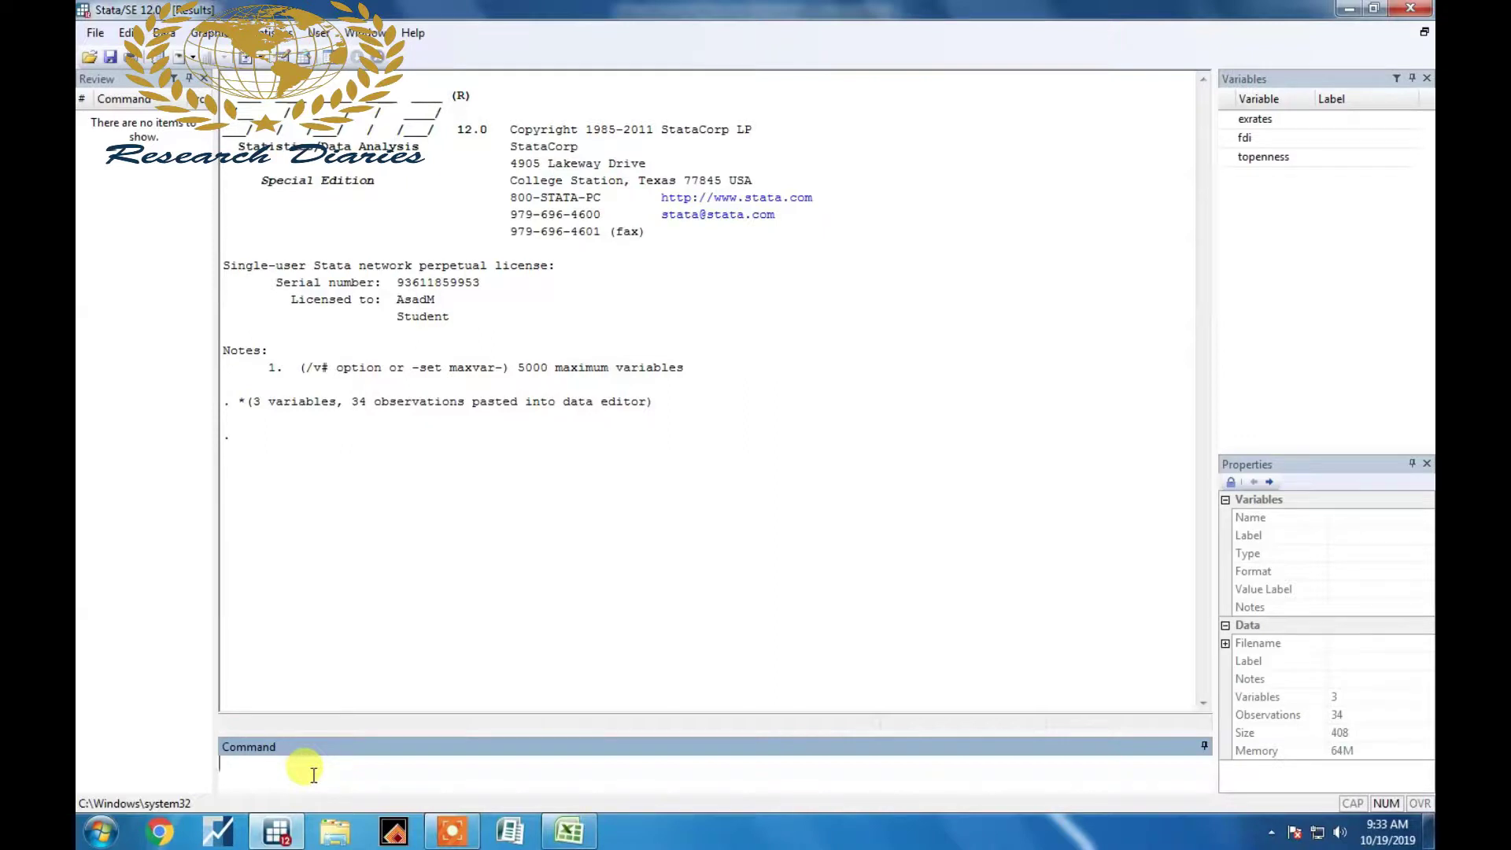
- Run pca on exrates, fdi and topenness, then open the Conditions document from the desktop
type("pca exrates fdi topenness")
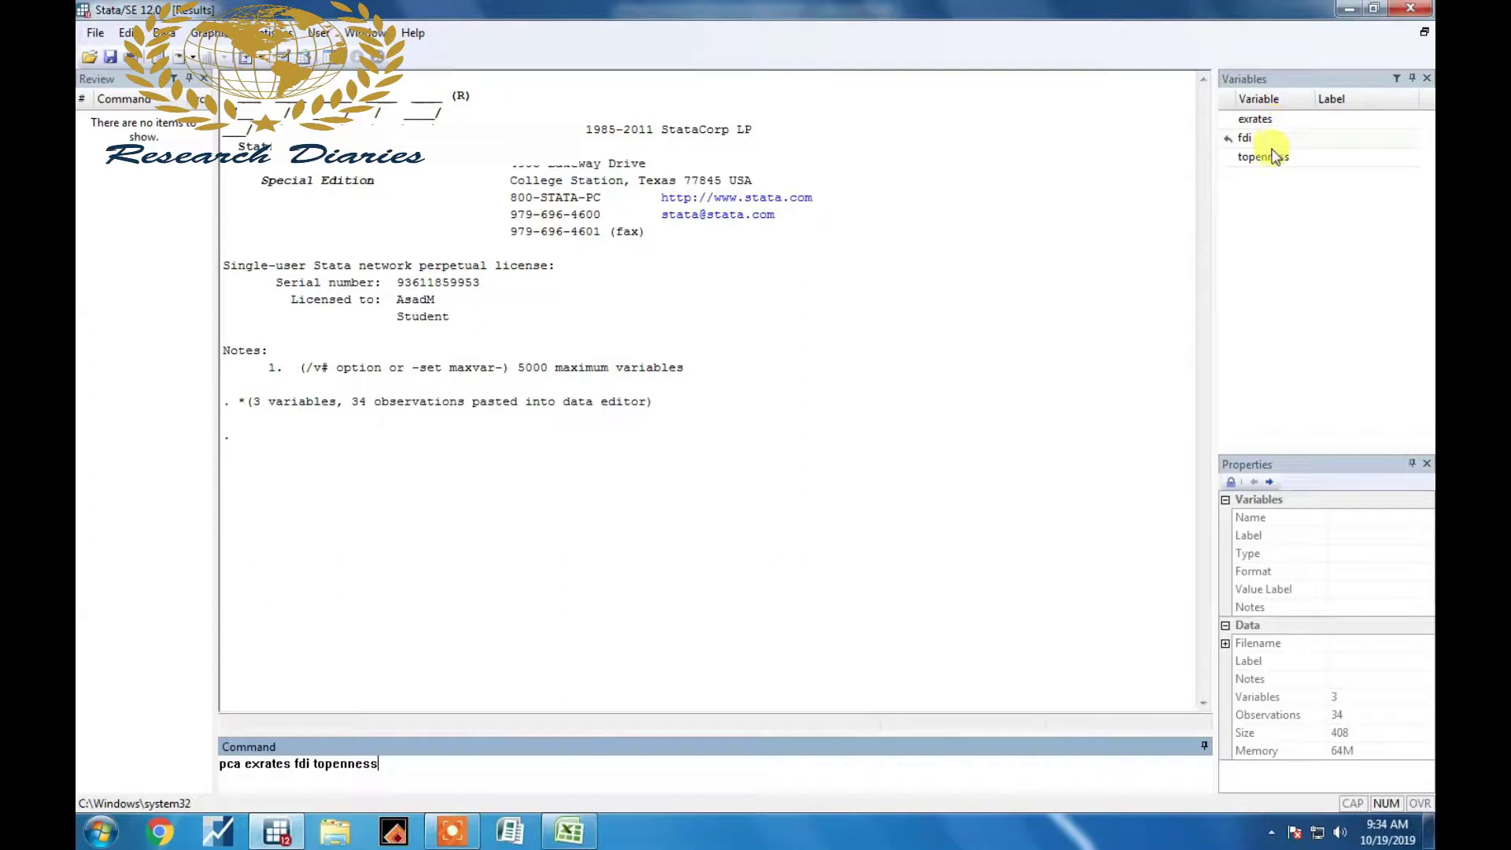
key("Return")
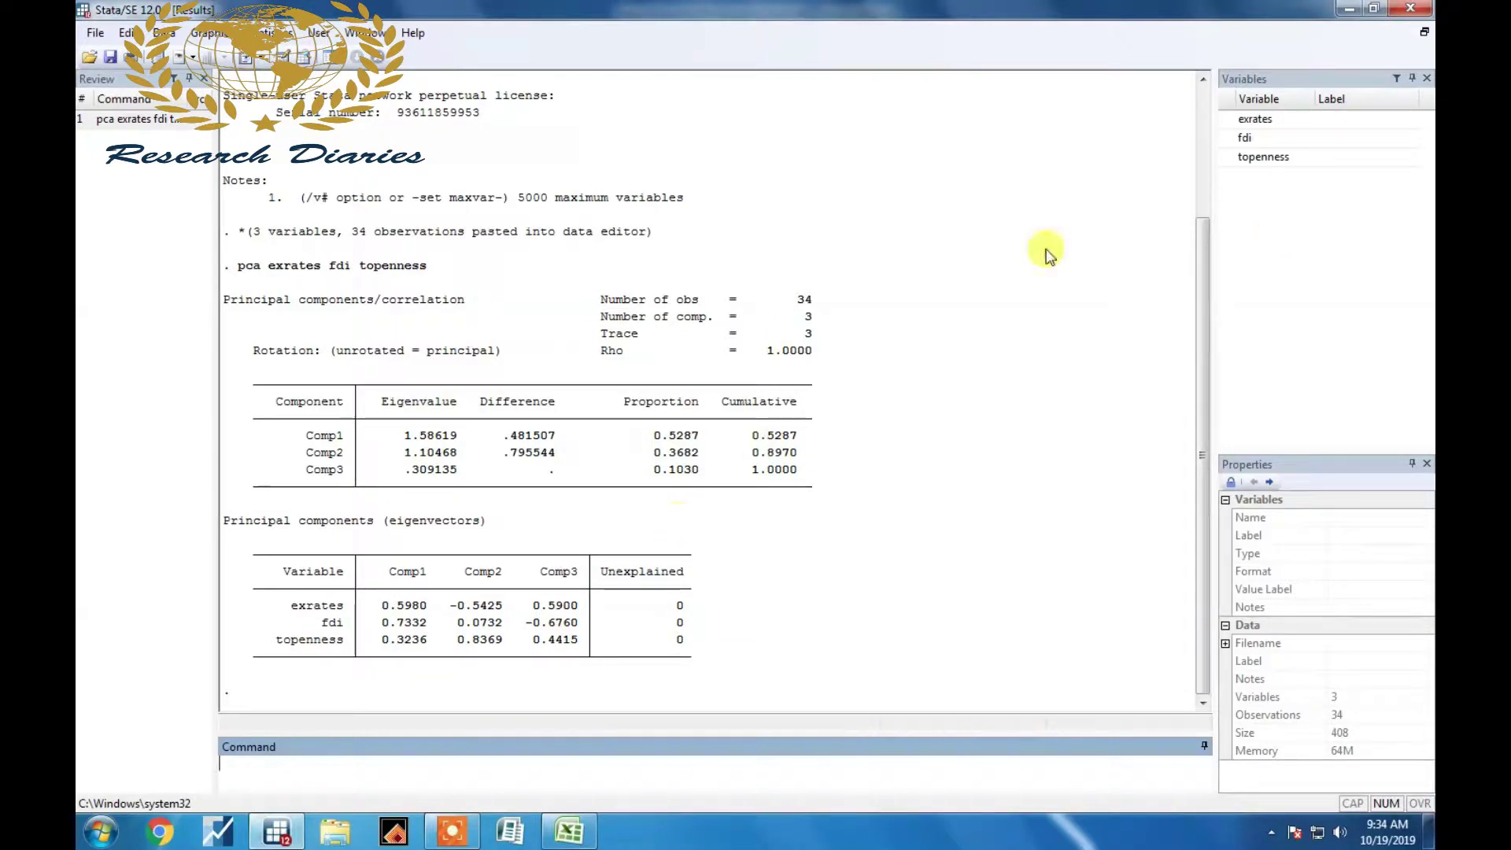
left_click(1348, 8)
left_click(1348, 7)
double_click(198, 116)
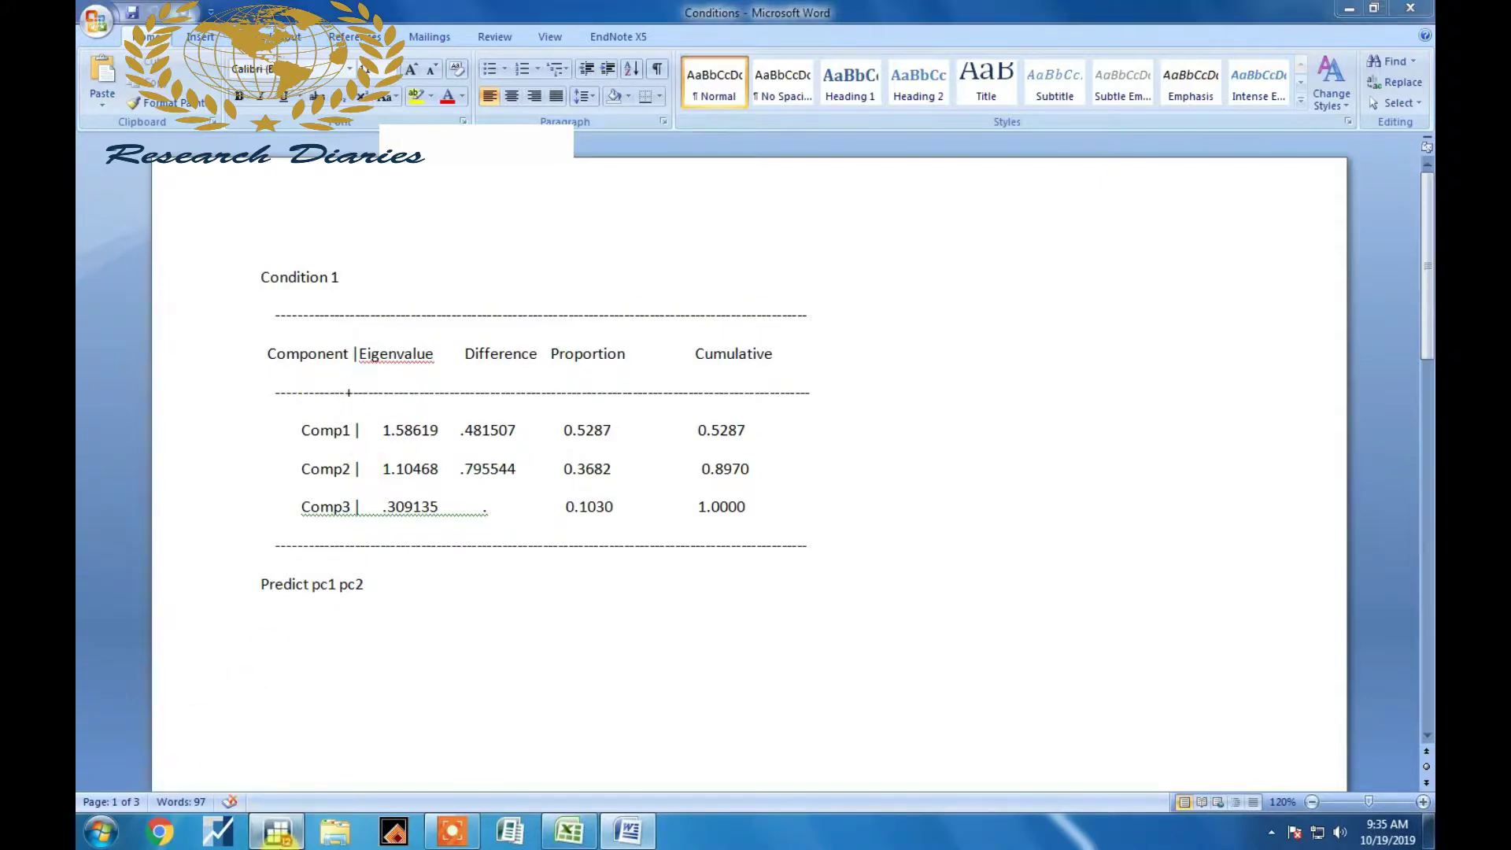
- Review Condition 1's Comp1 and Comp2 rows, highlighting eigenvalue 1.10468, then scroll toward Condition 2
left_click(277, 831)
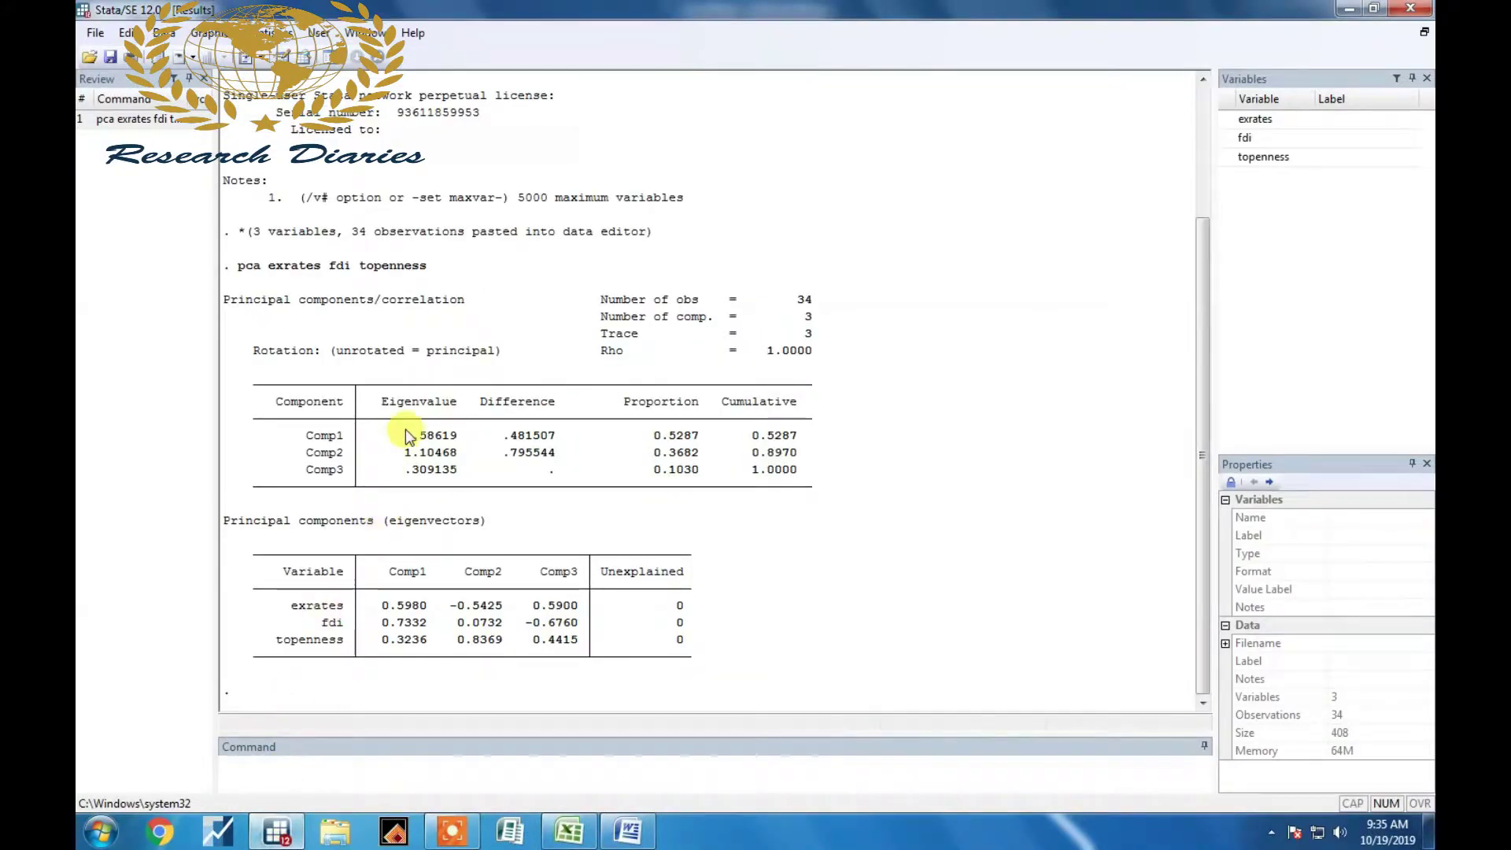
left_click(277, 830)
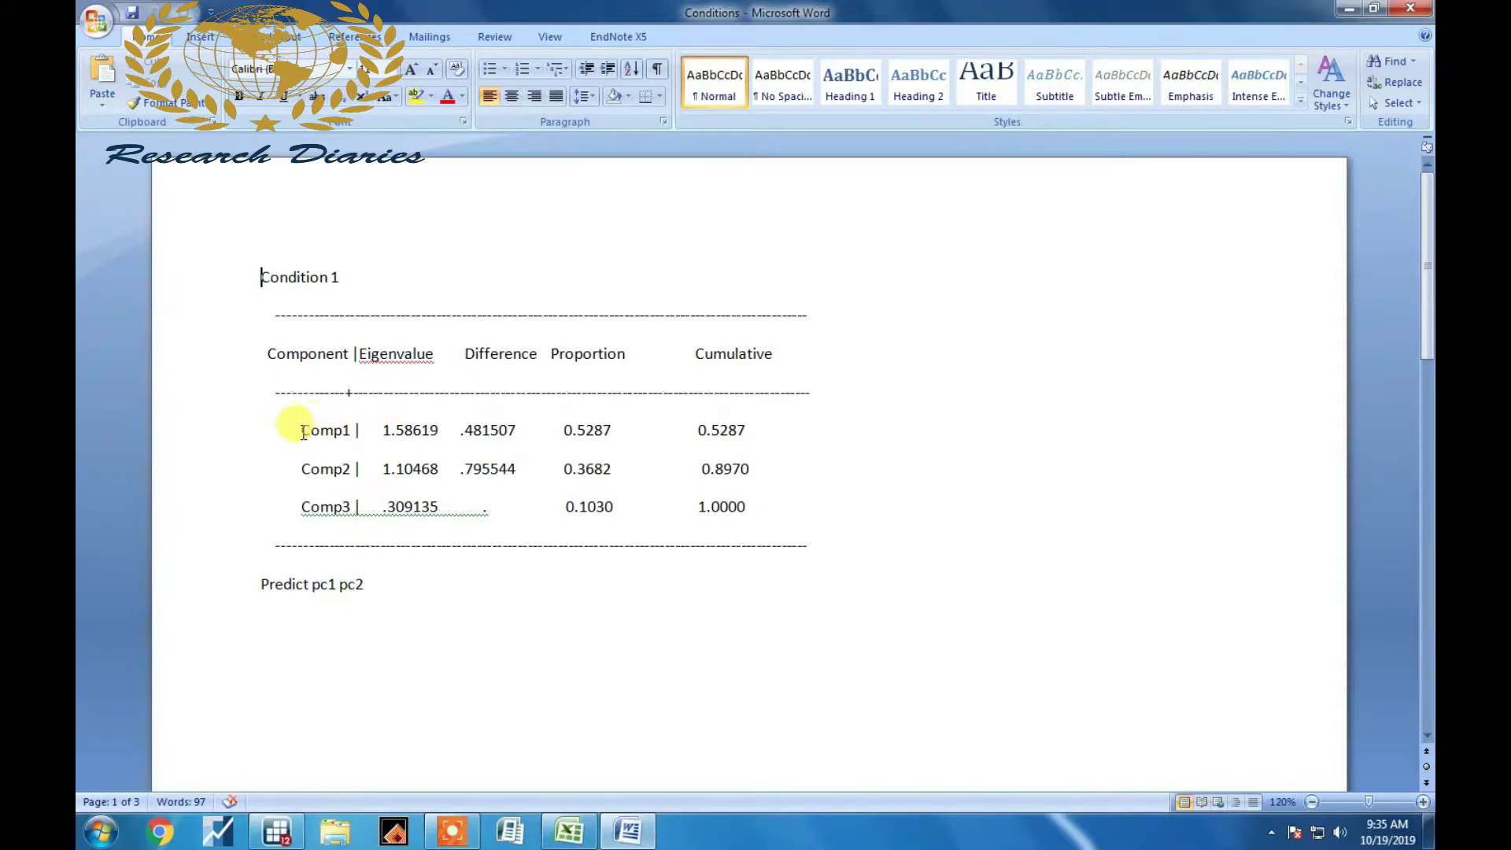
left_click_drag(303, 432, 449, 432)
left_click_drag(304, 470, 431, 468)
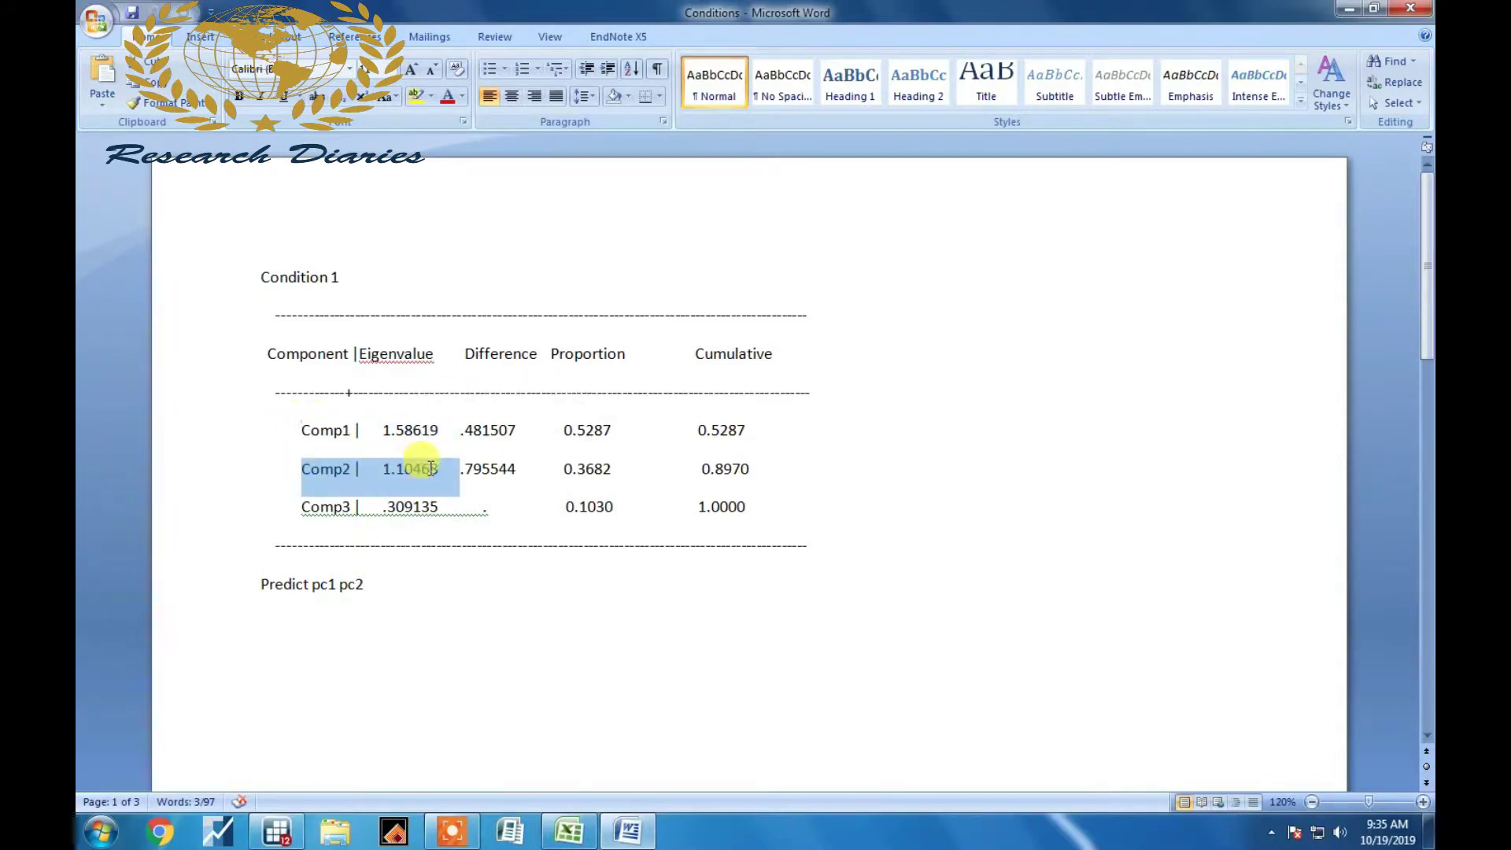
left_click(472, 586)
mouse_move(271, 832)
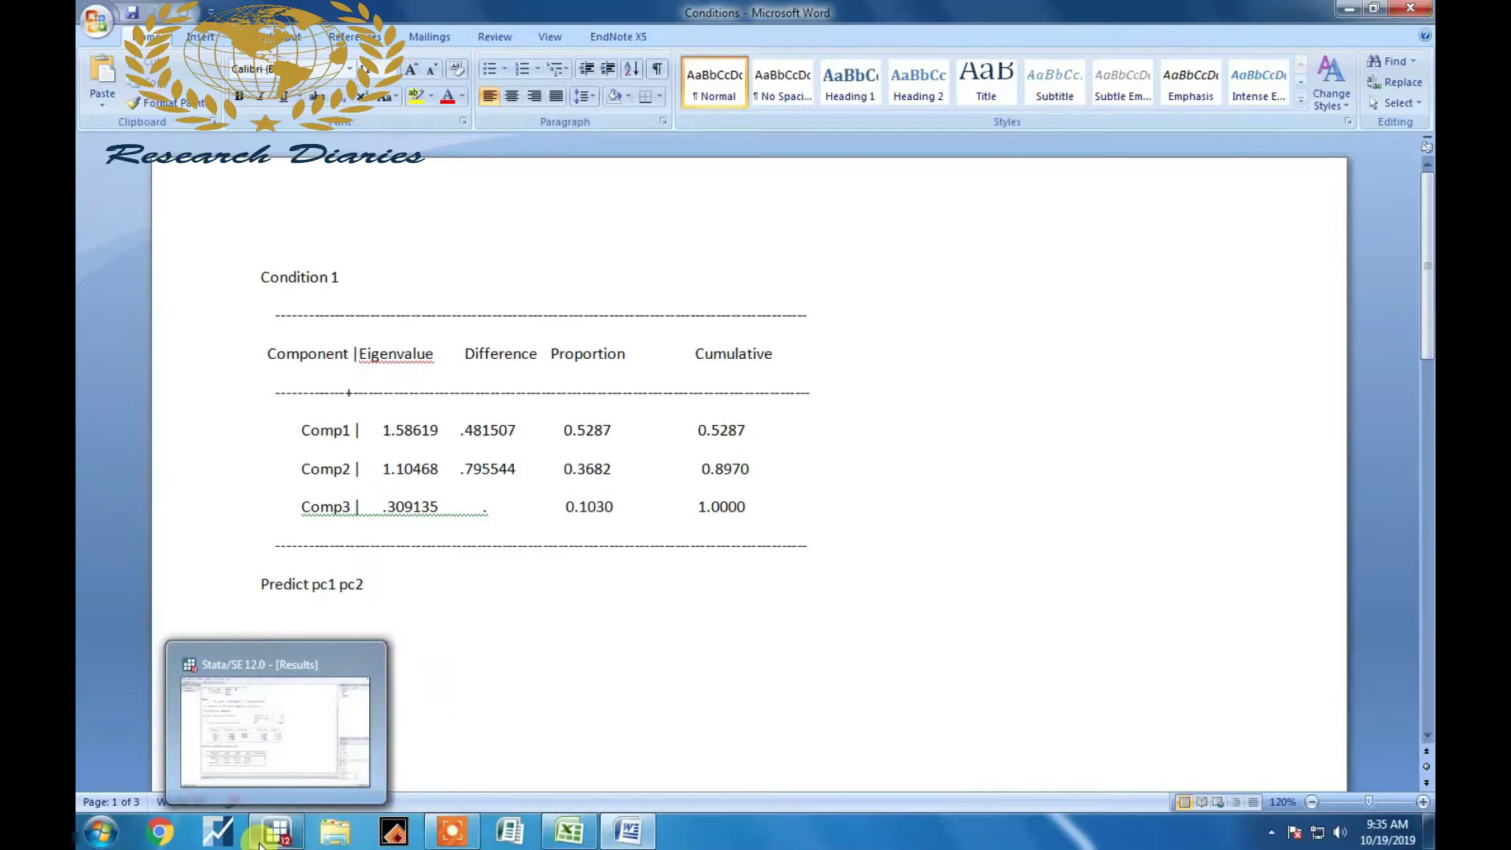
left_click(627, 832)
left_click(628, 836)
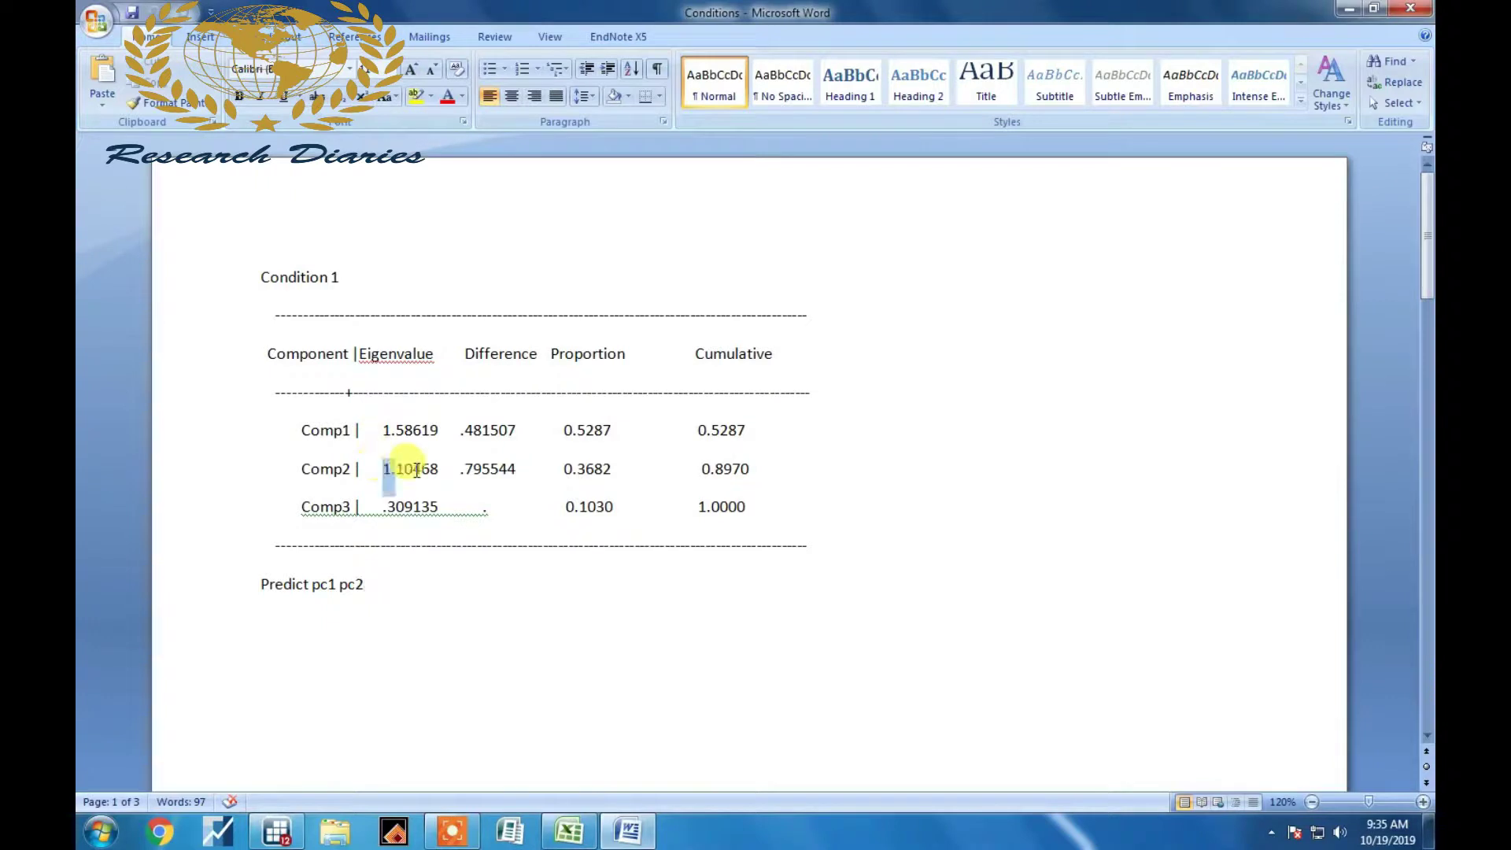
double_click(387, 469)
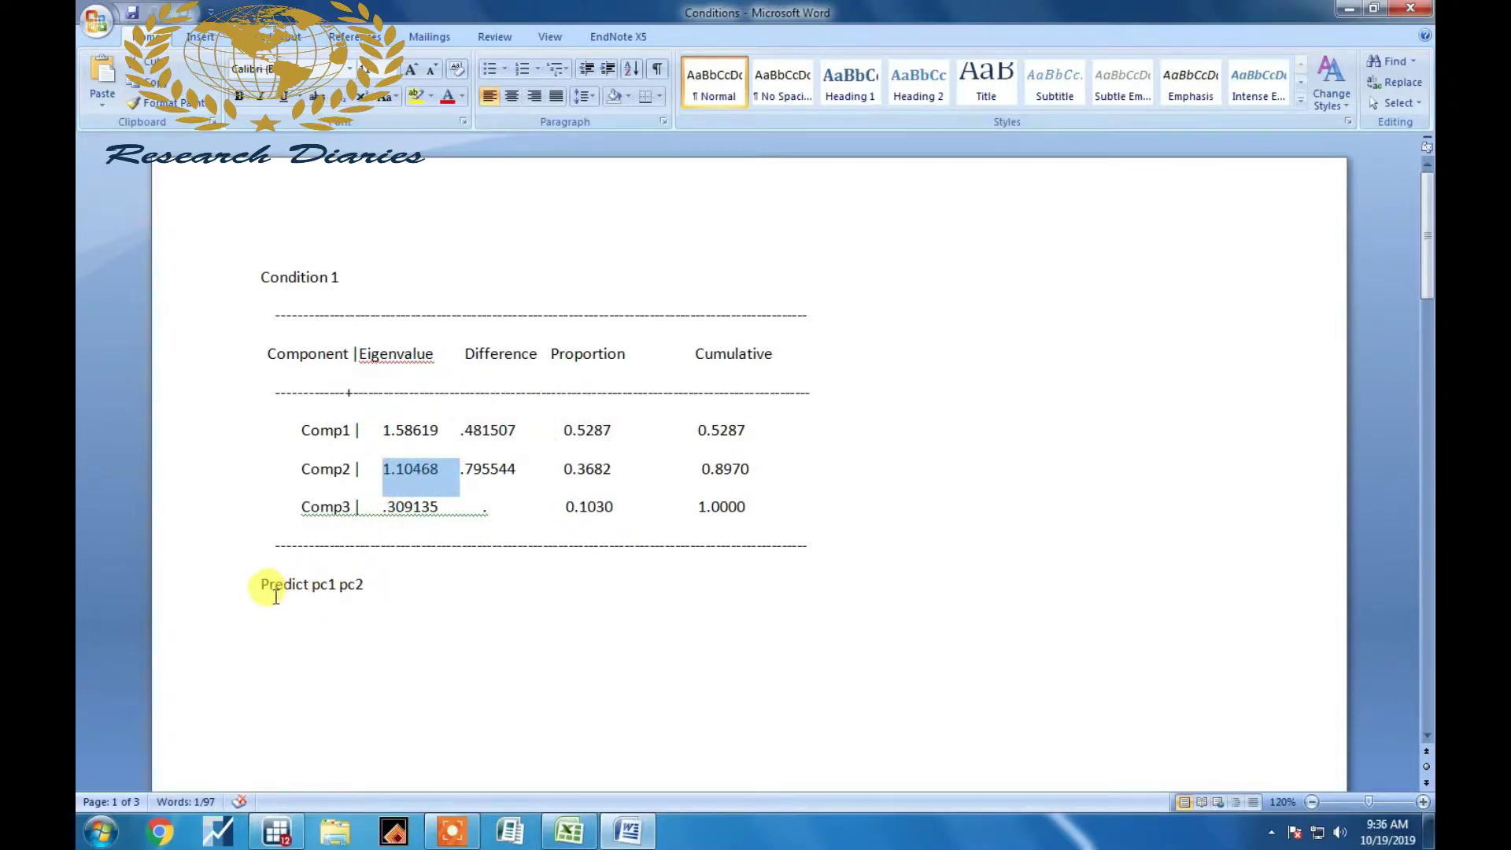
left_click(486, 470)
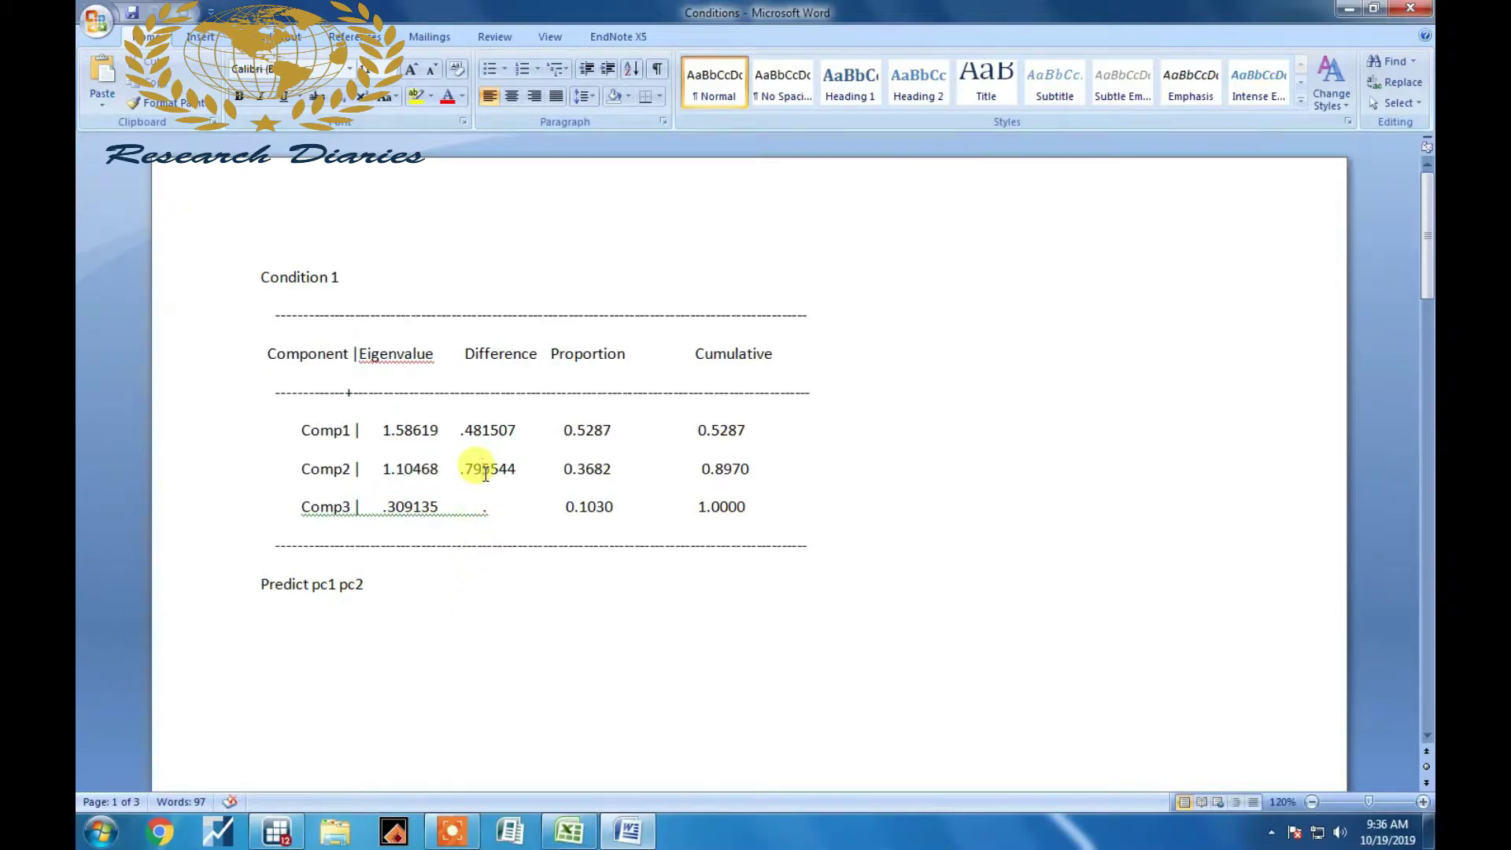
scroll(486, 473, "down", 11)
- Enter a dot in Comp3's Difference entry of Condition 2 and highlight the Predict pc1 pc2 line
scroll(485, 472, "down", 9)
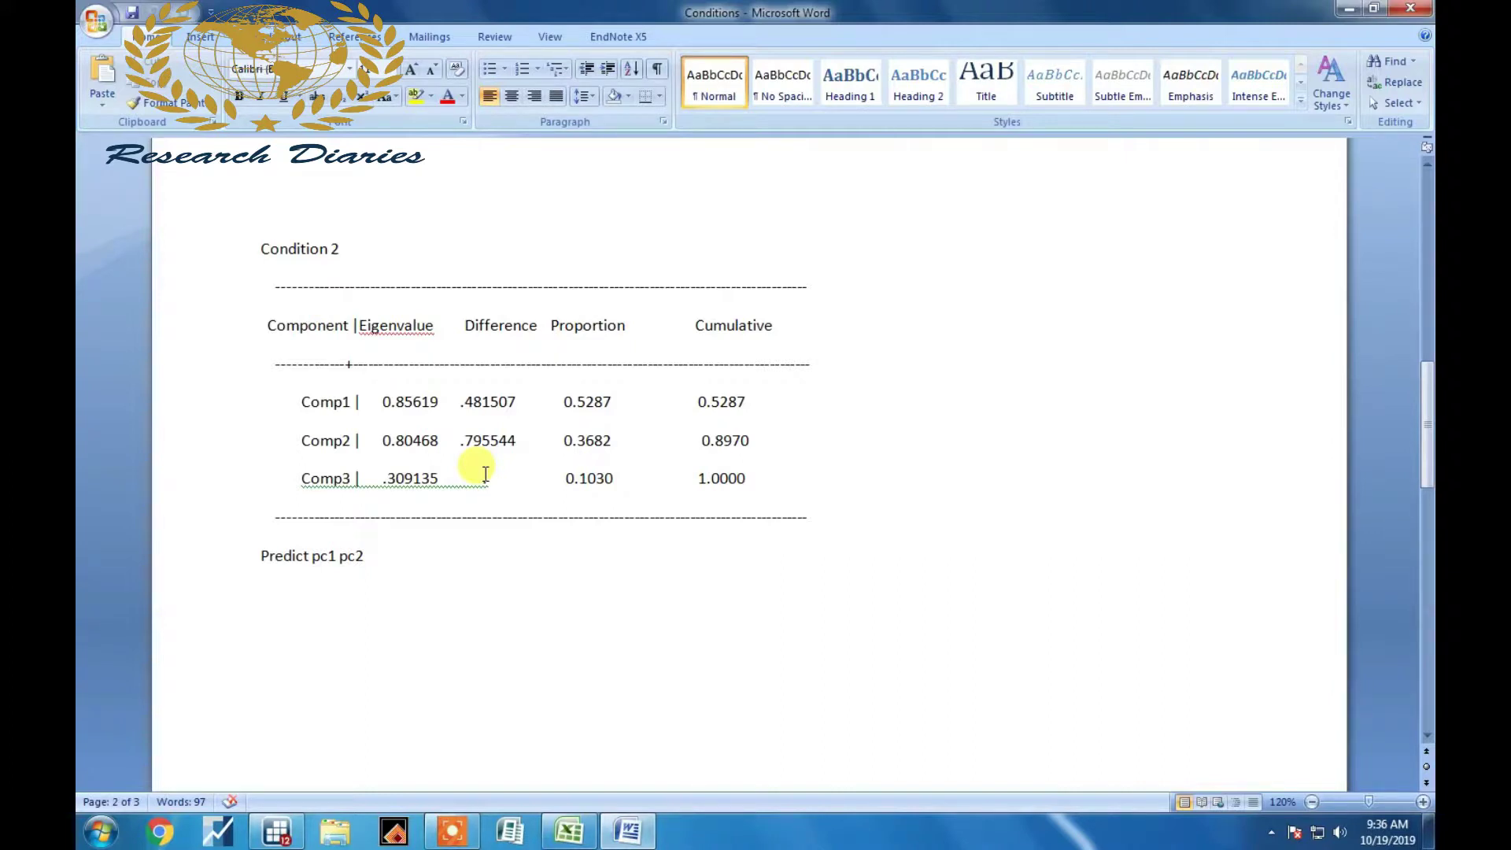
type(".")
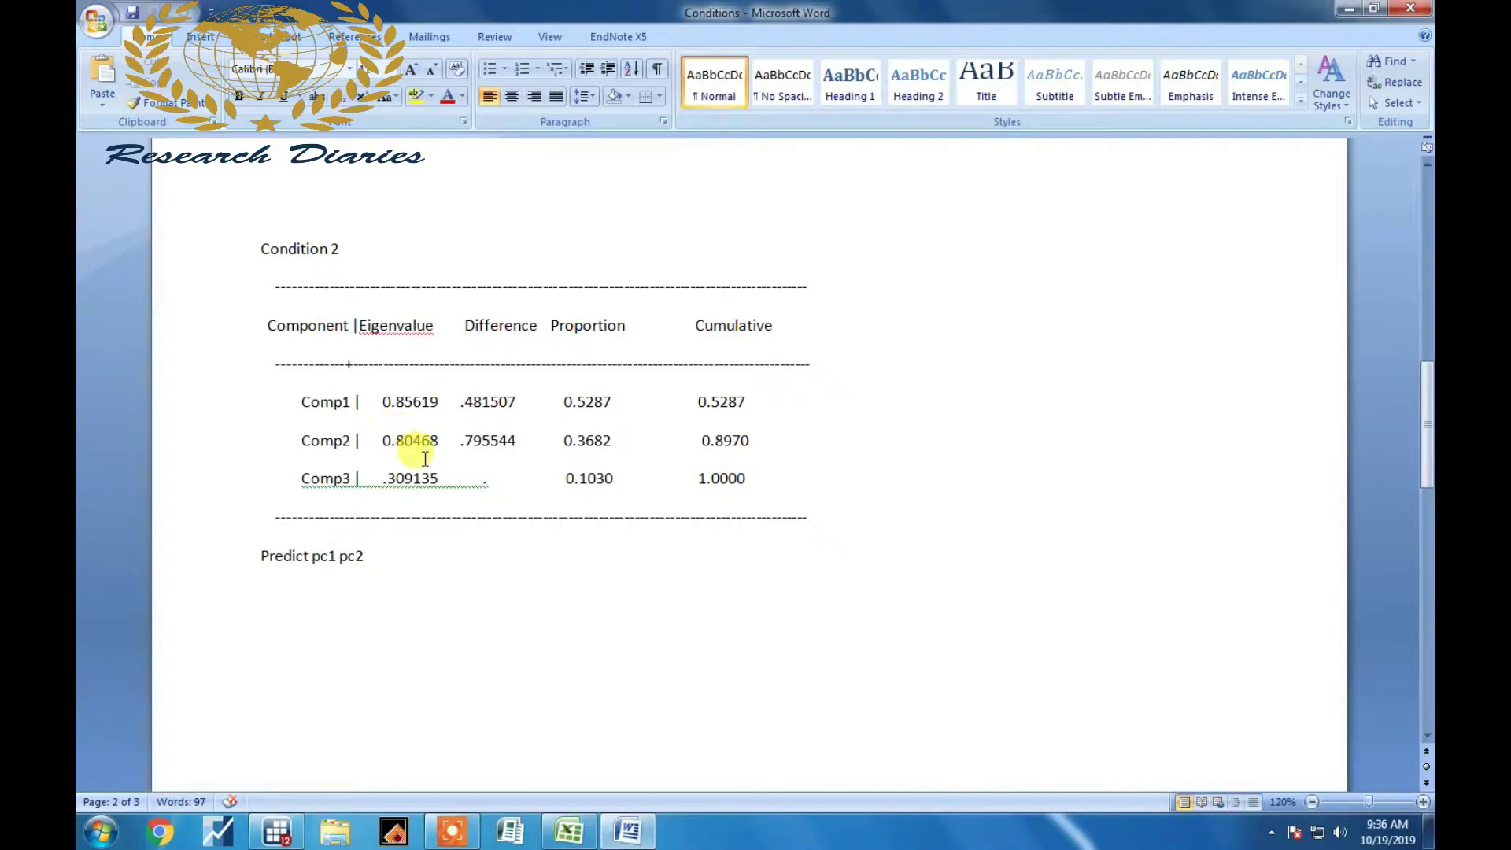
scroll(425, 458, "down", 1)
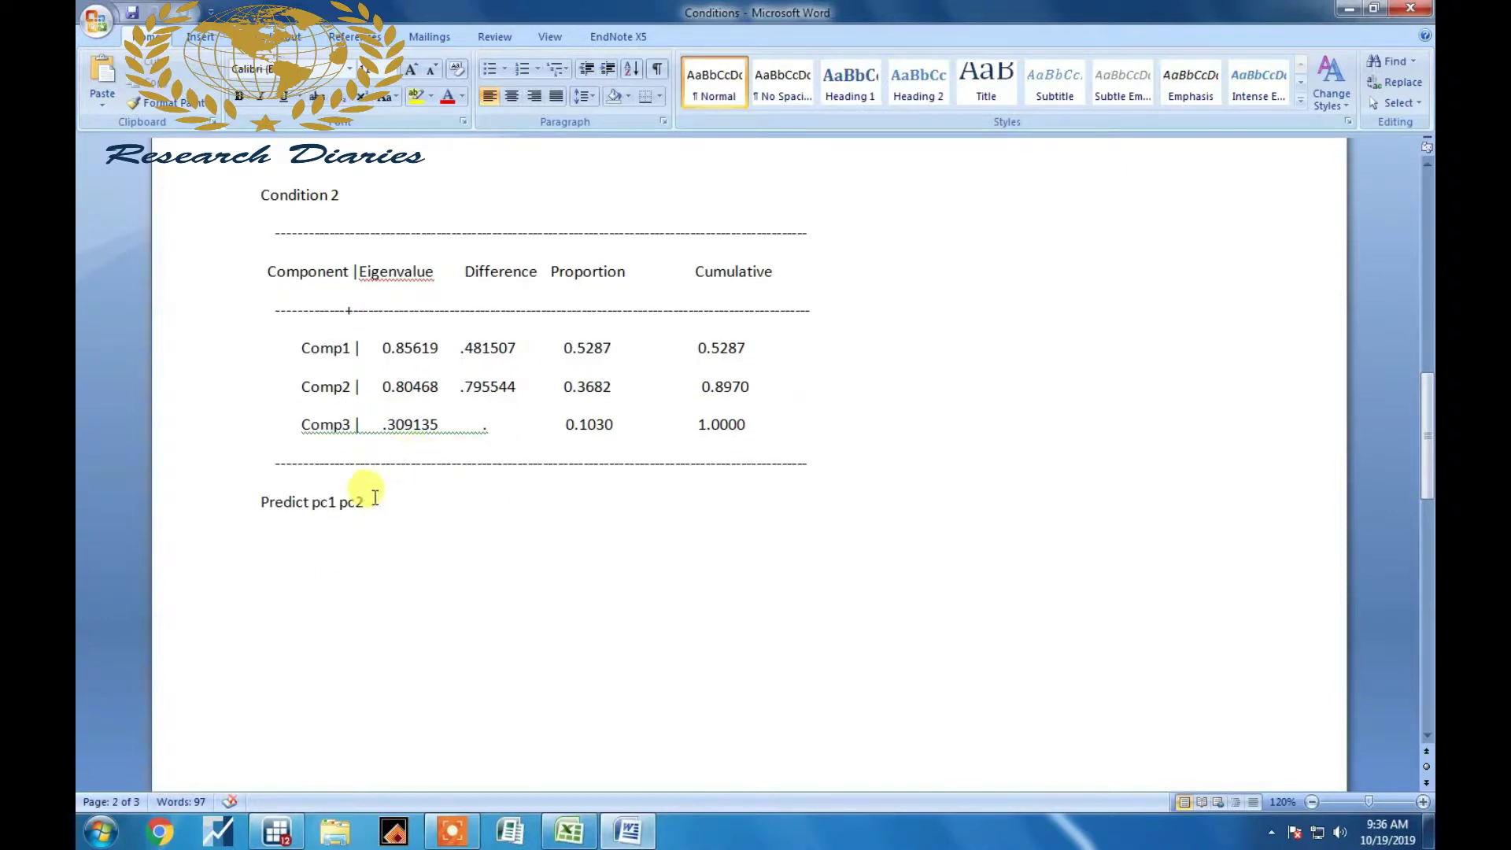
left_click_drag(260, 504, 349, 503)
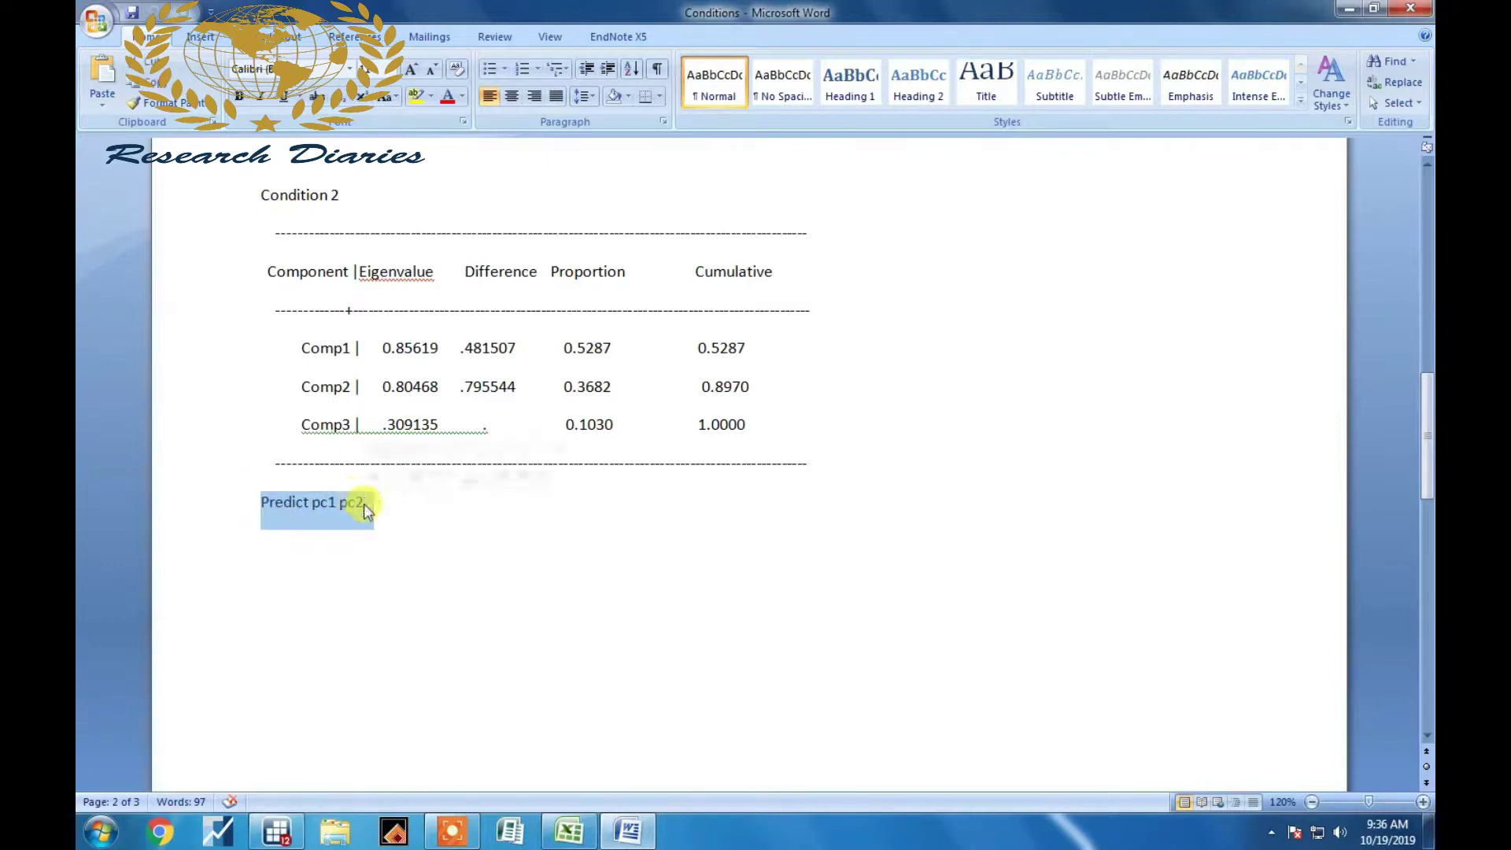
left_click(372, 507)
- Scroll to Condition 3 and highlight its Comp1 and Comp2 eigenvalues, 2.85619 and 1.80468
scroll(381, 580, "down", 10)
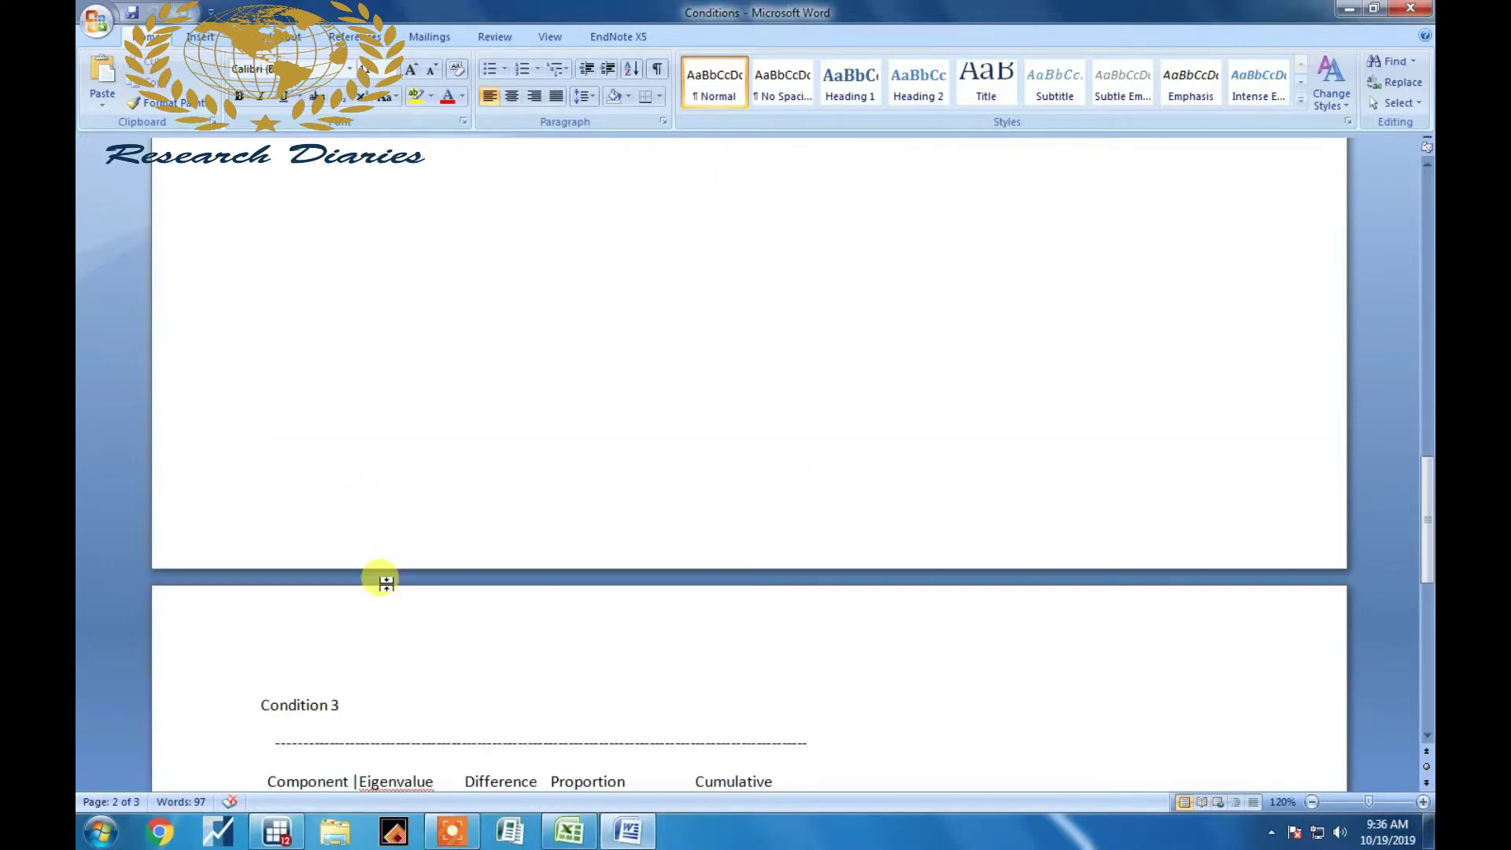
scroll(385, 582, "down", 8)
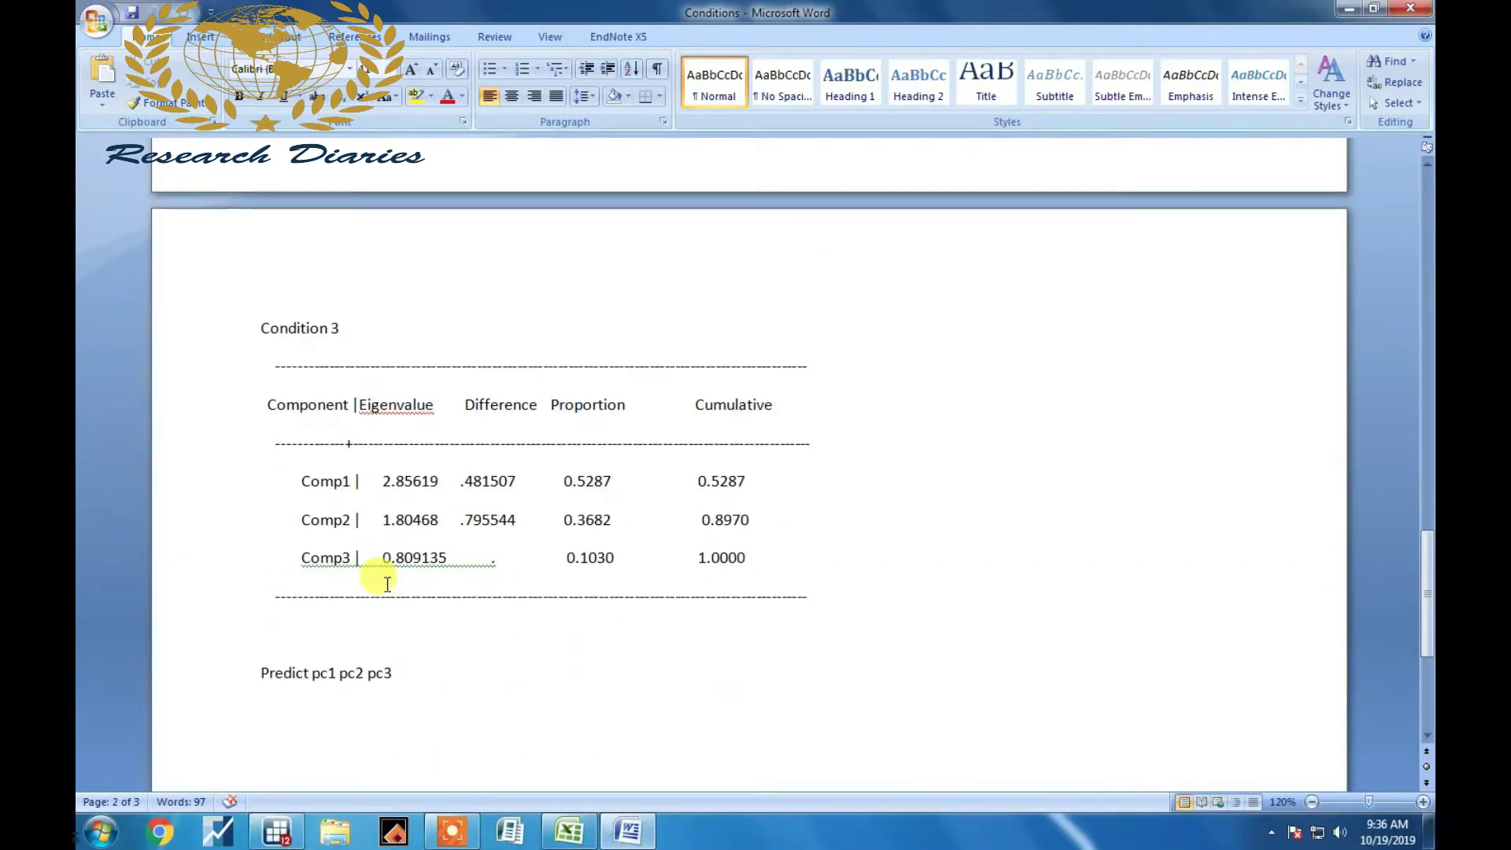
scroll(387, 583, "down", 2)
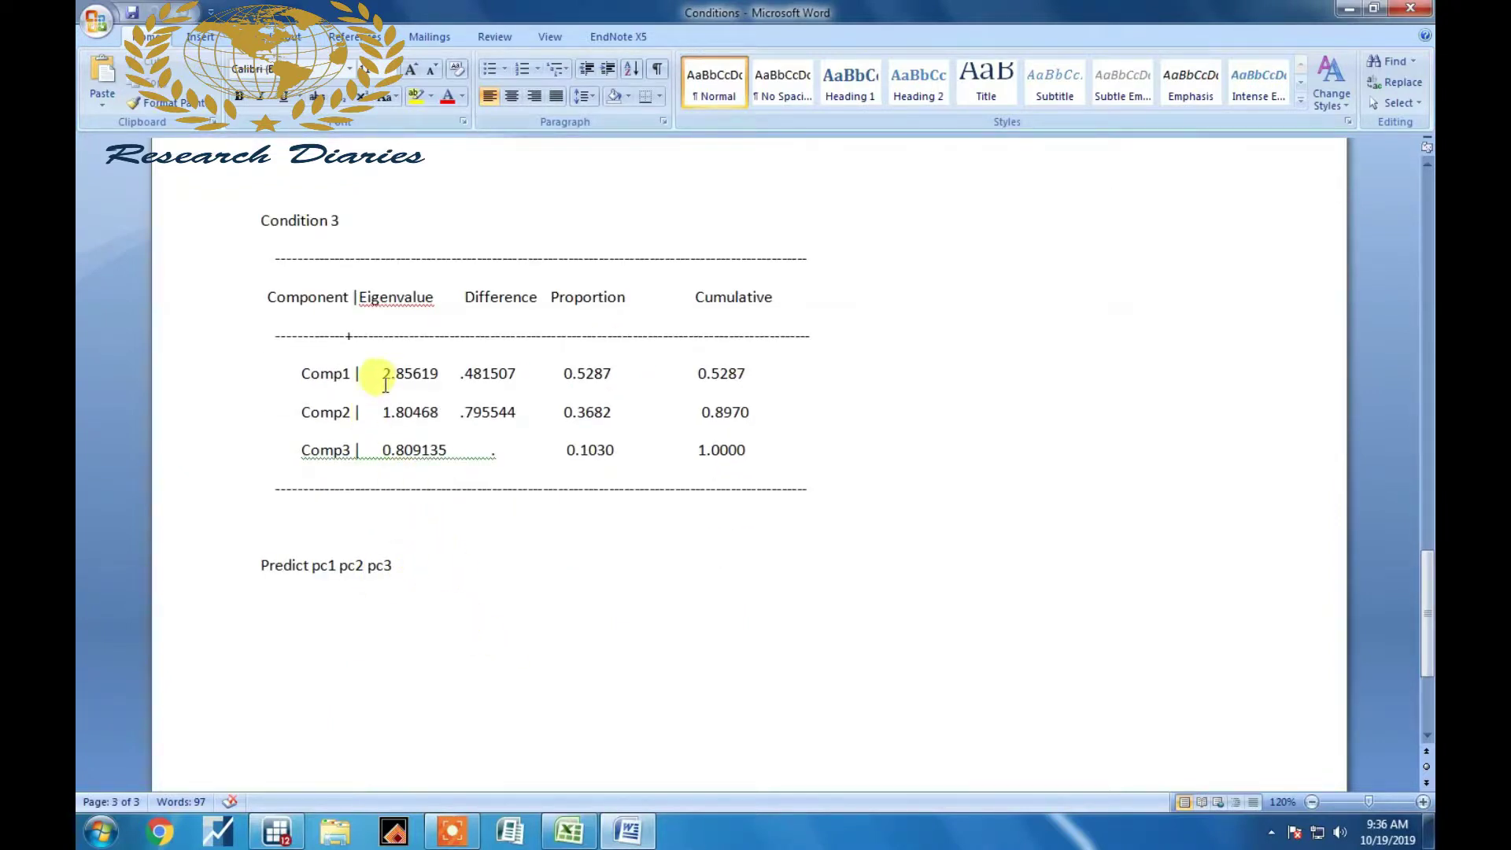
left_click_drag(382, 373, 399, 399)
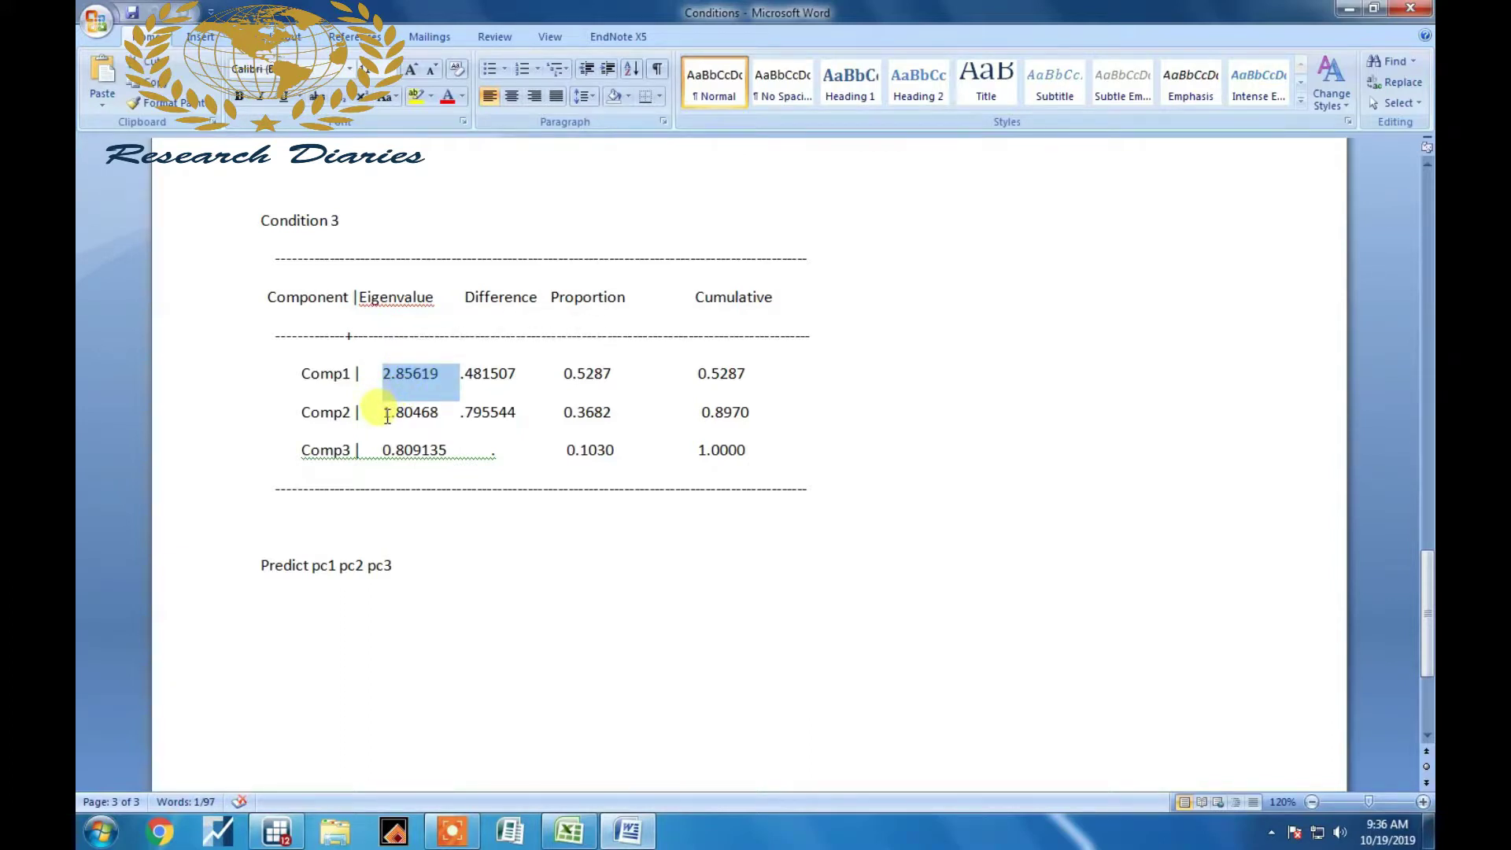
left_click_drag(386, 415, 414, 410)
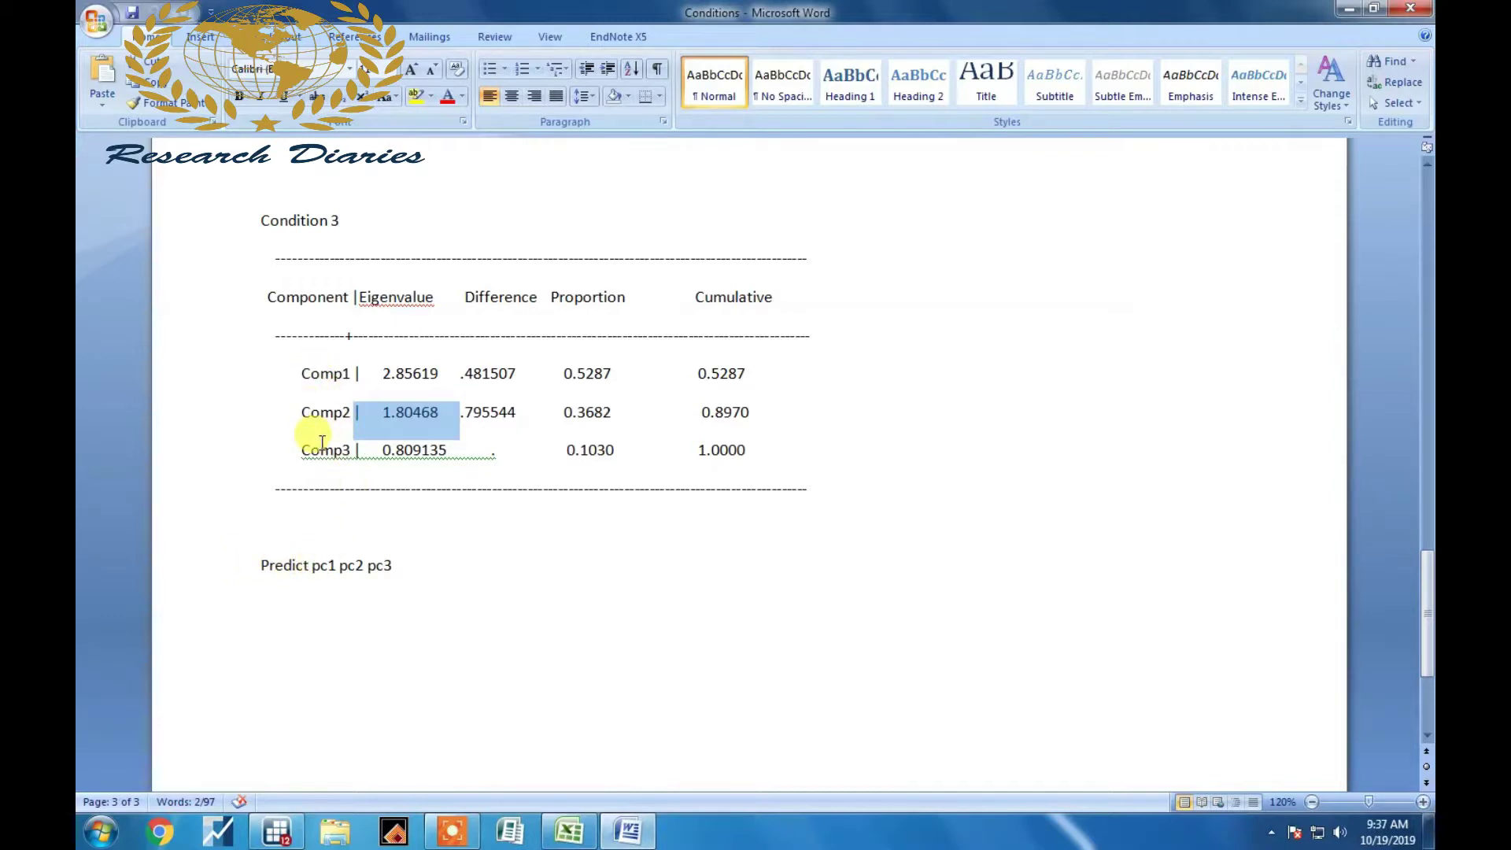
left_click(418, 490)
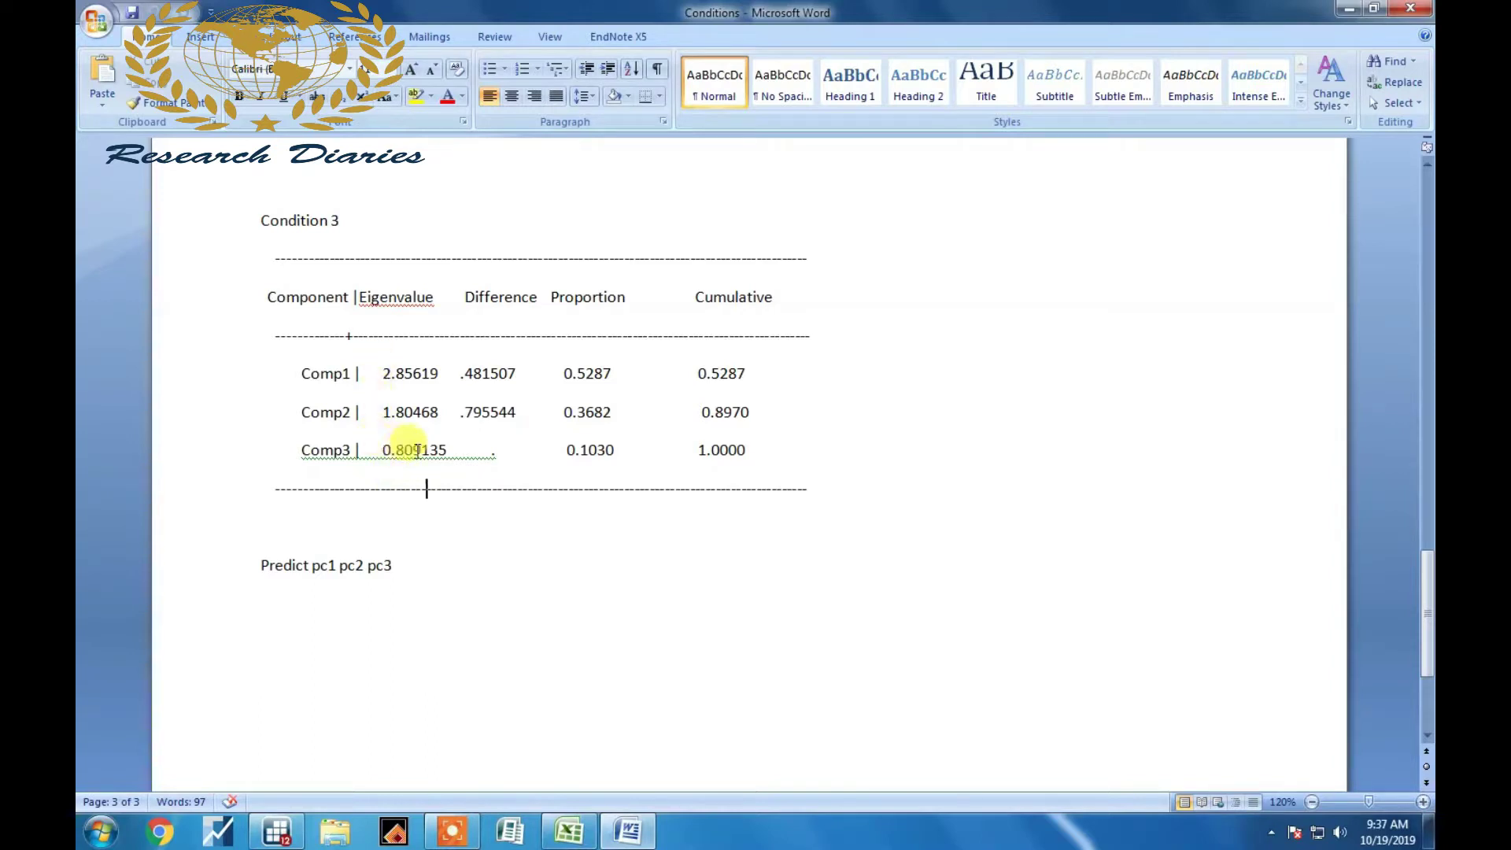
- Scroll back up to the Condition 1 table with eigenvalues 1.58619, 1.10468 and .309135
scroll(417, 462, "up", 15)
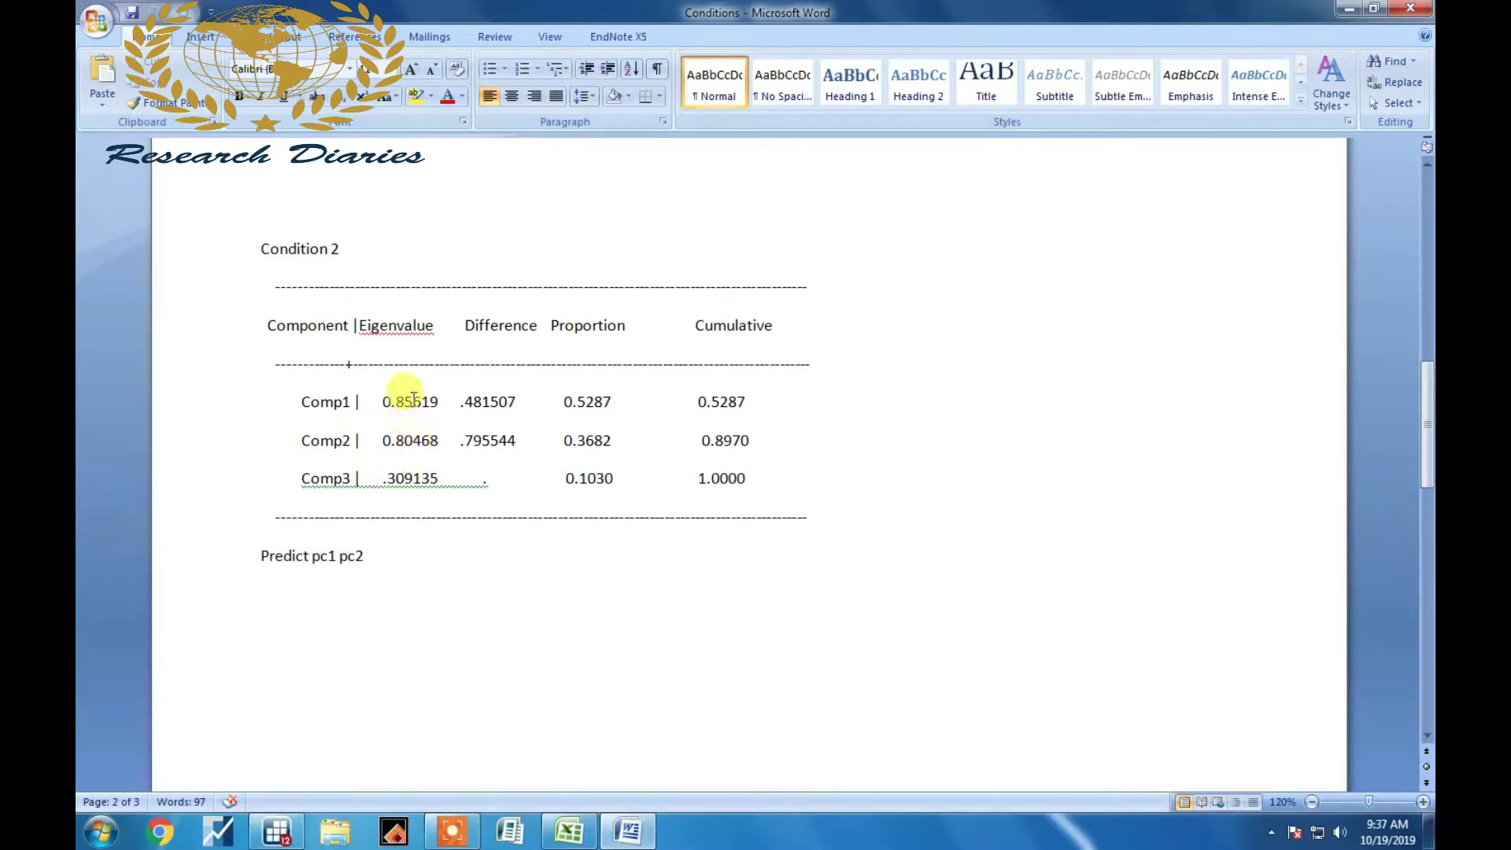
scroll(411, 397, "up", 15)
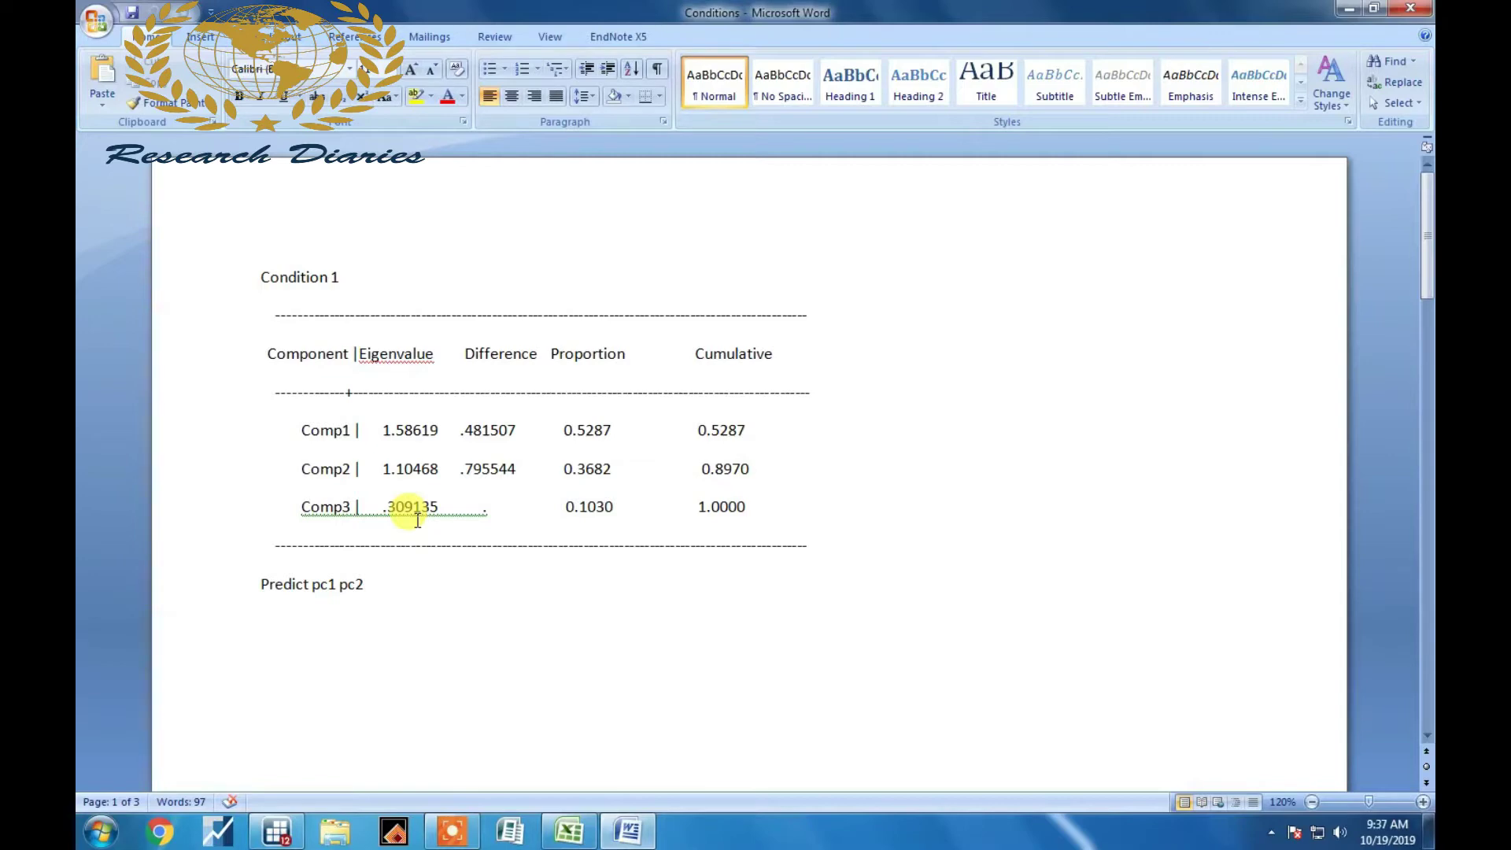
- In Stata, enter predict pc1 pc2 to create the first two component score variables
left_click(288, 832)
left_click(336, 779)
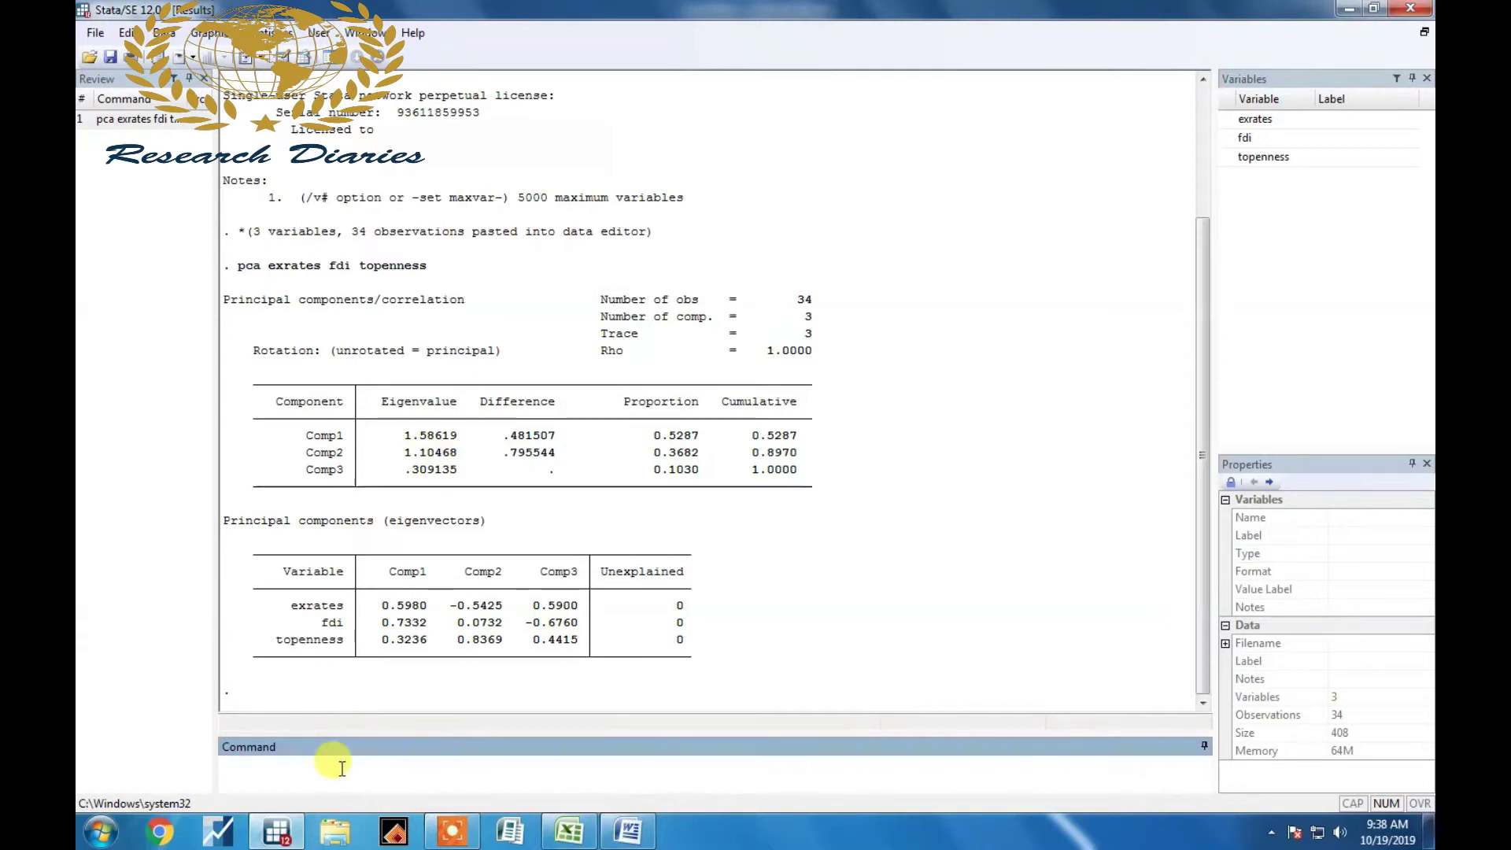
type("pr")
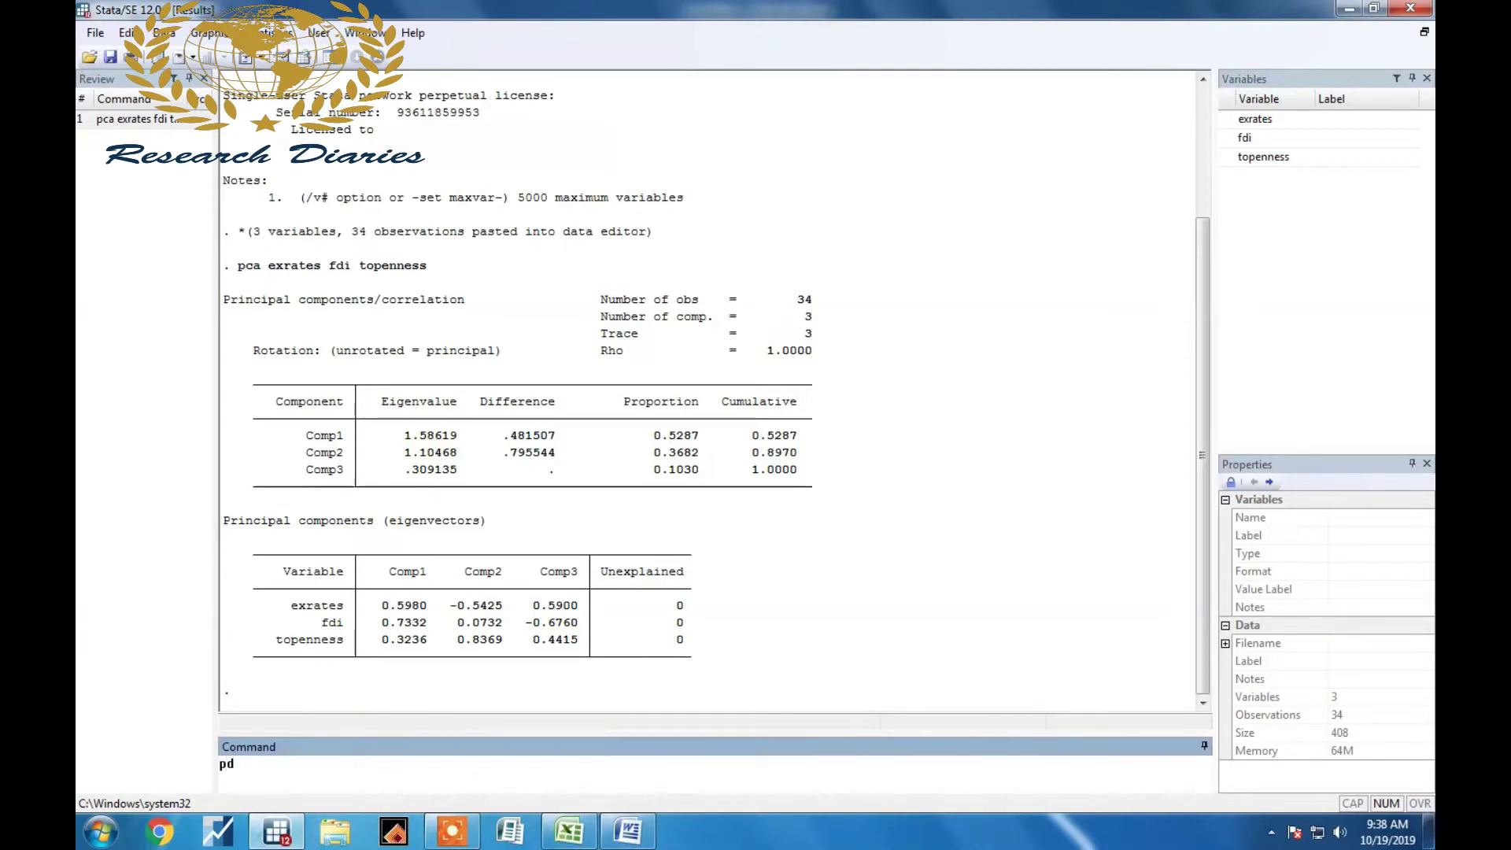
type("edict pc1 pc2")
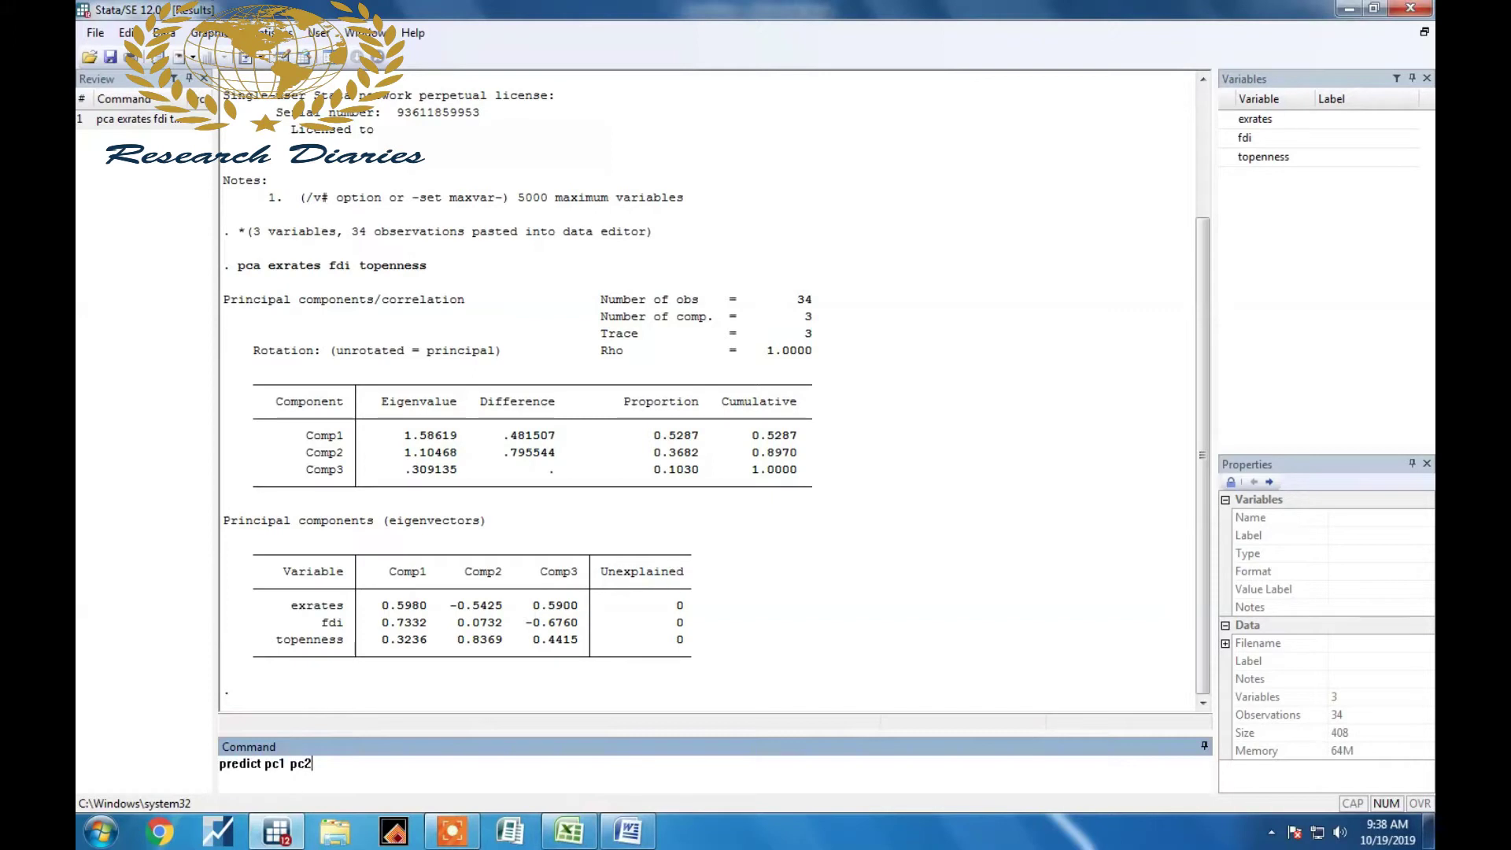
key("Return")
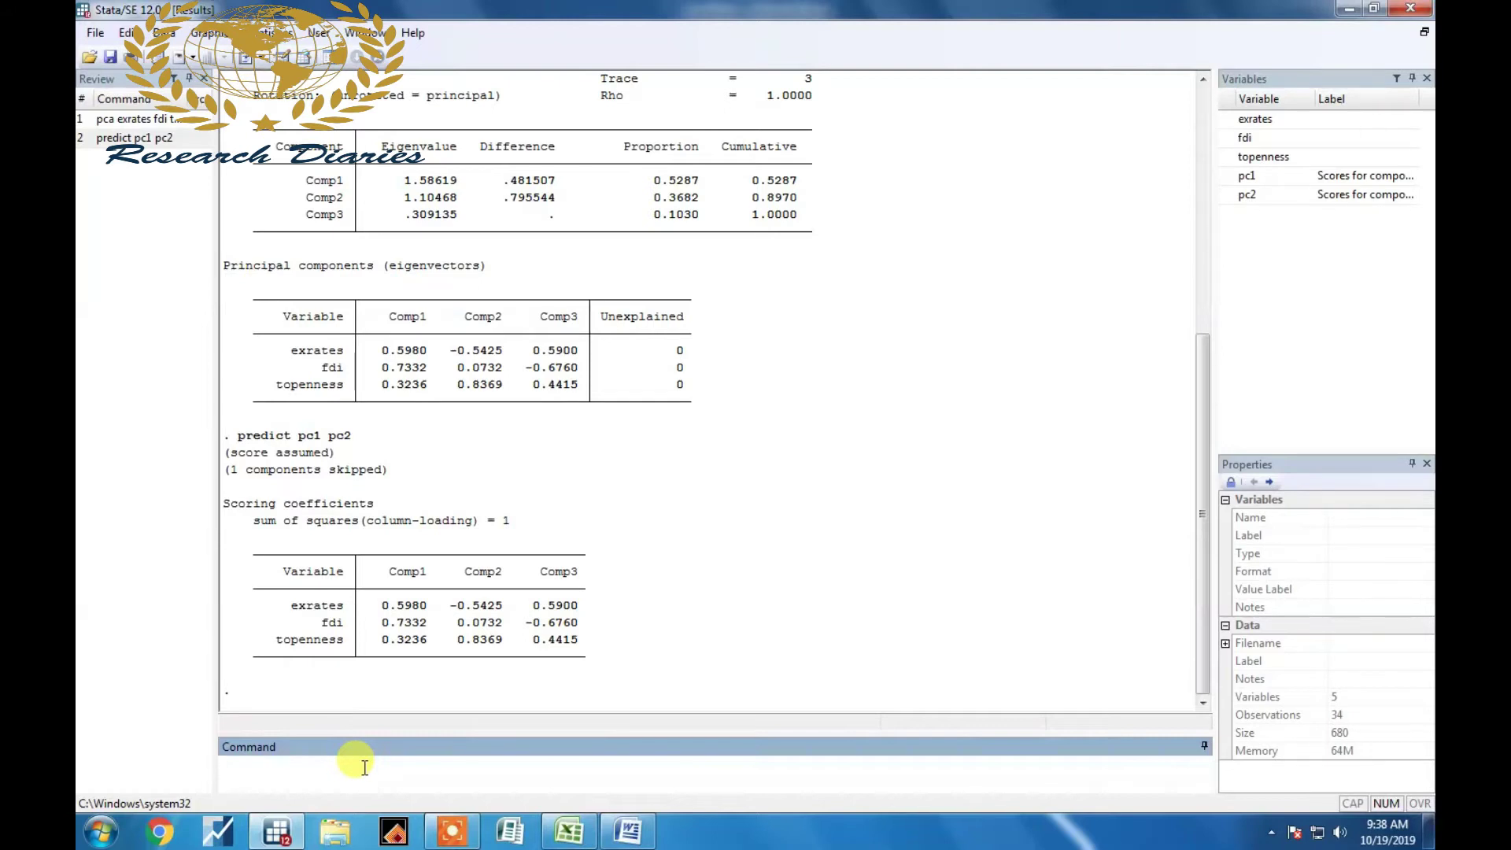
- Run predict flindex to add a flindex score variable
type("predict")
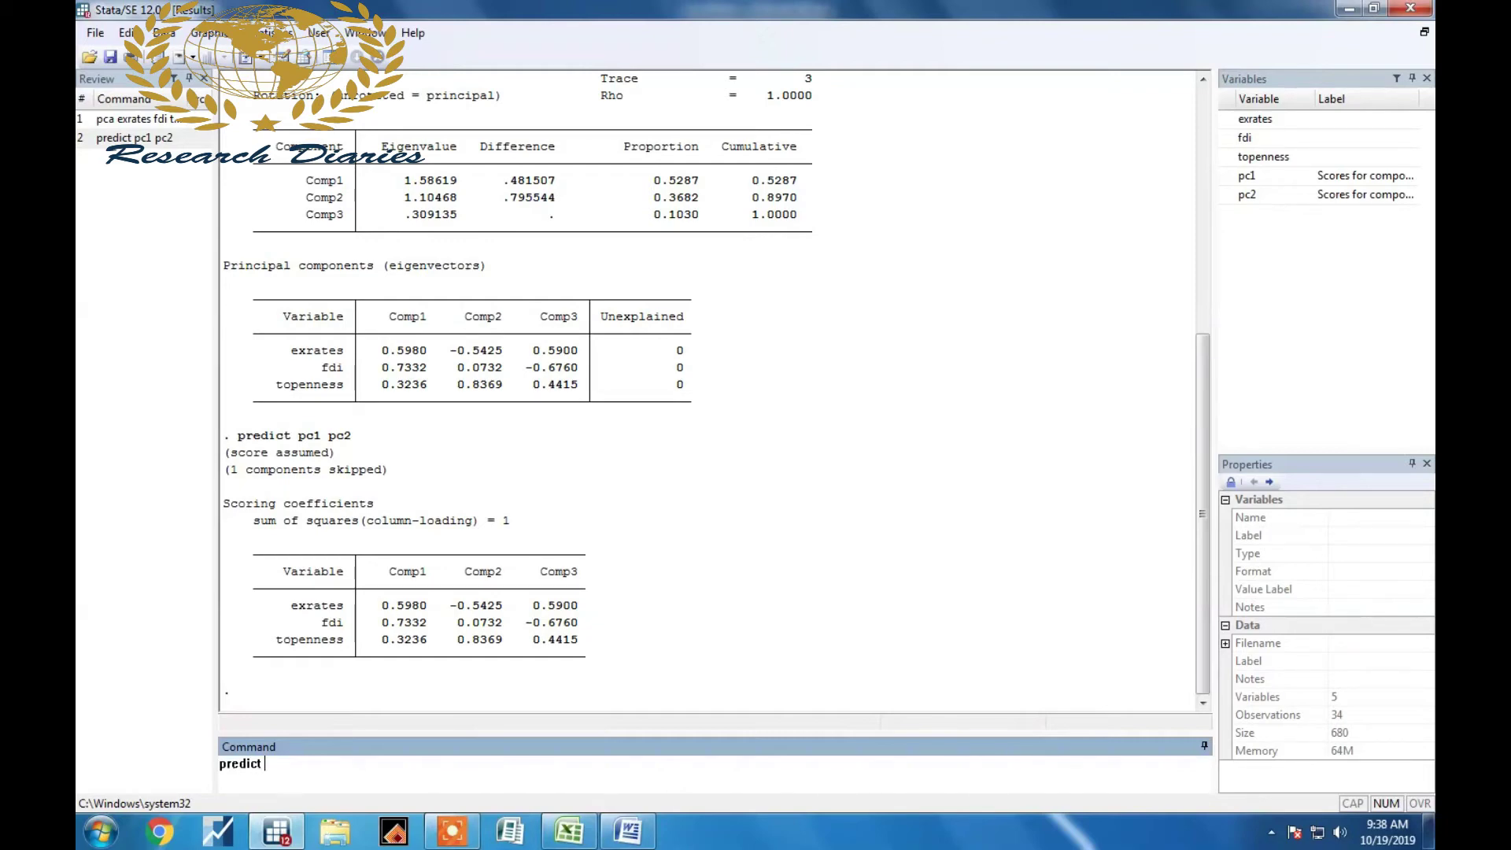
type("lindex")
key("Return")
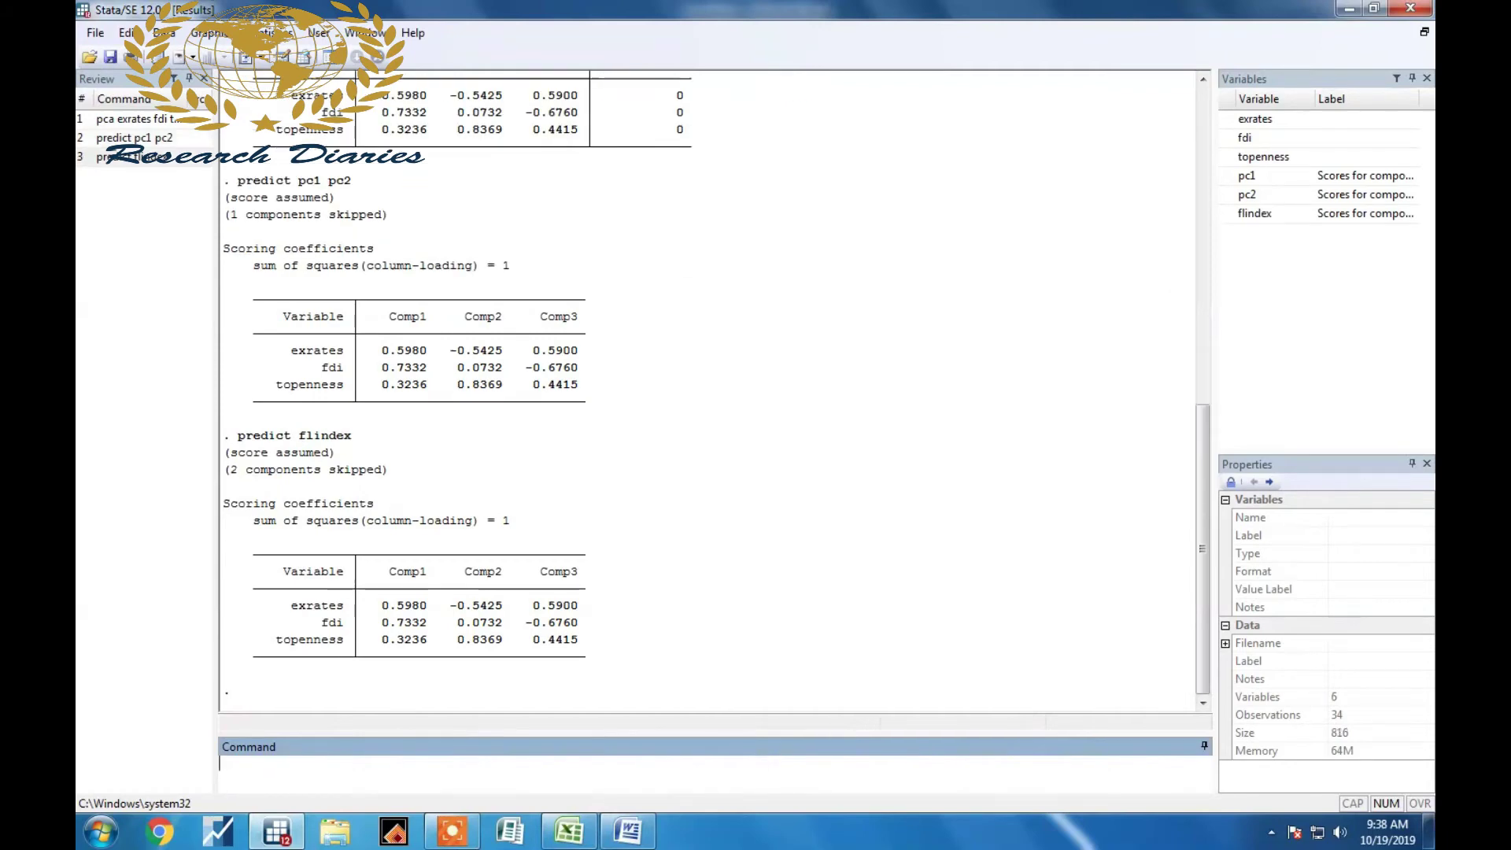
- Copy the flindex column from Stata's Data Editor and switch back to the Excel worksheet
left_click(283, 57)
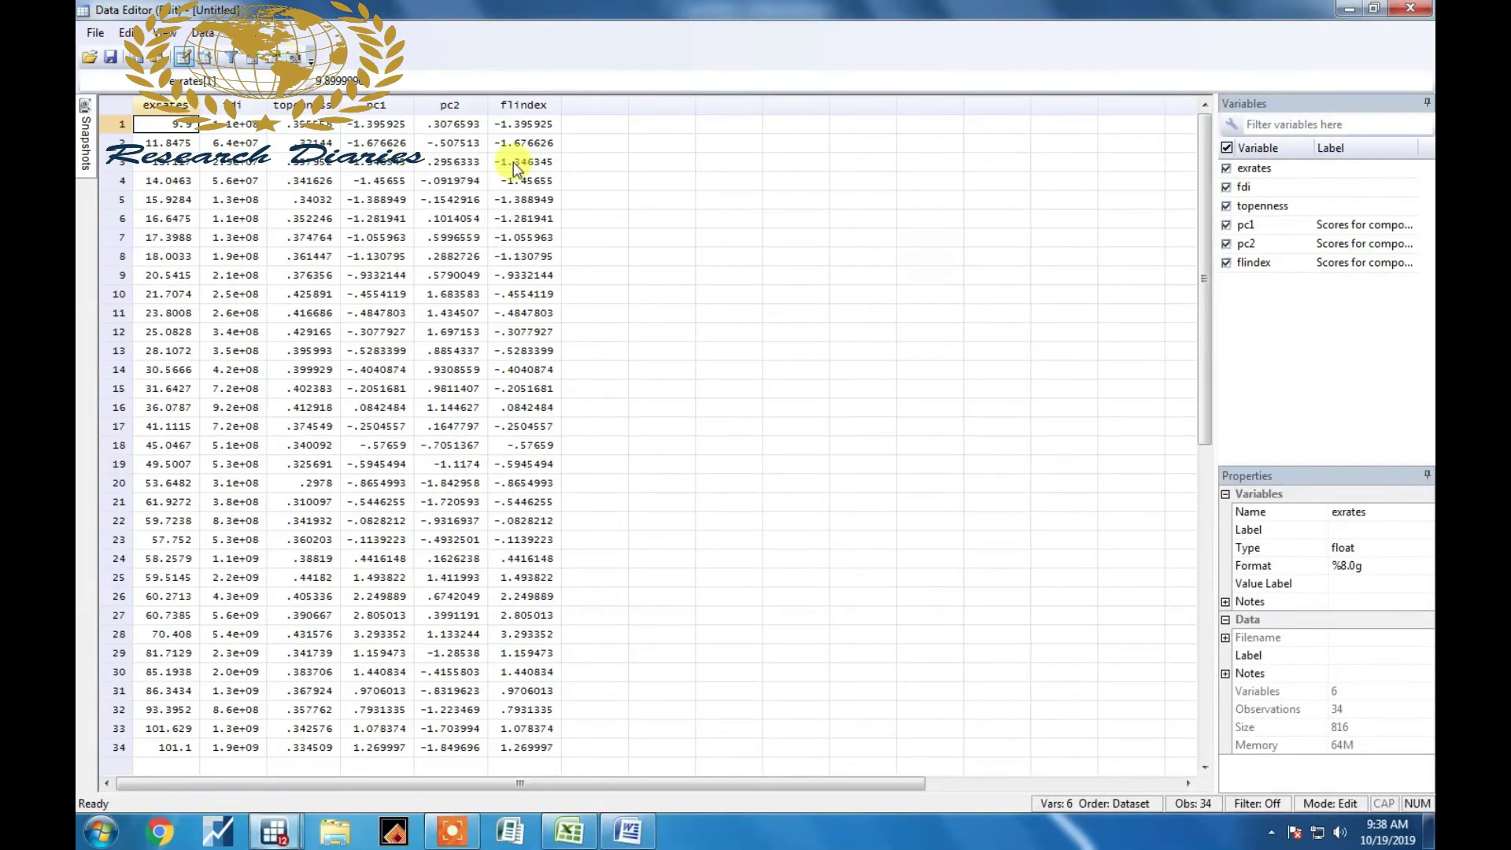
left_click(528, 104)
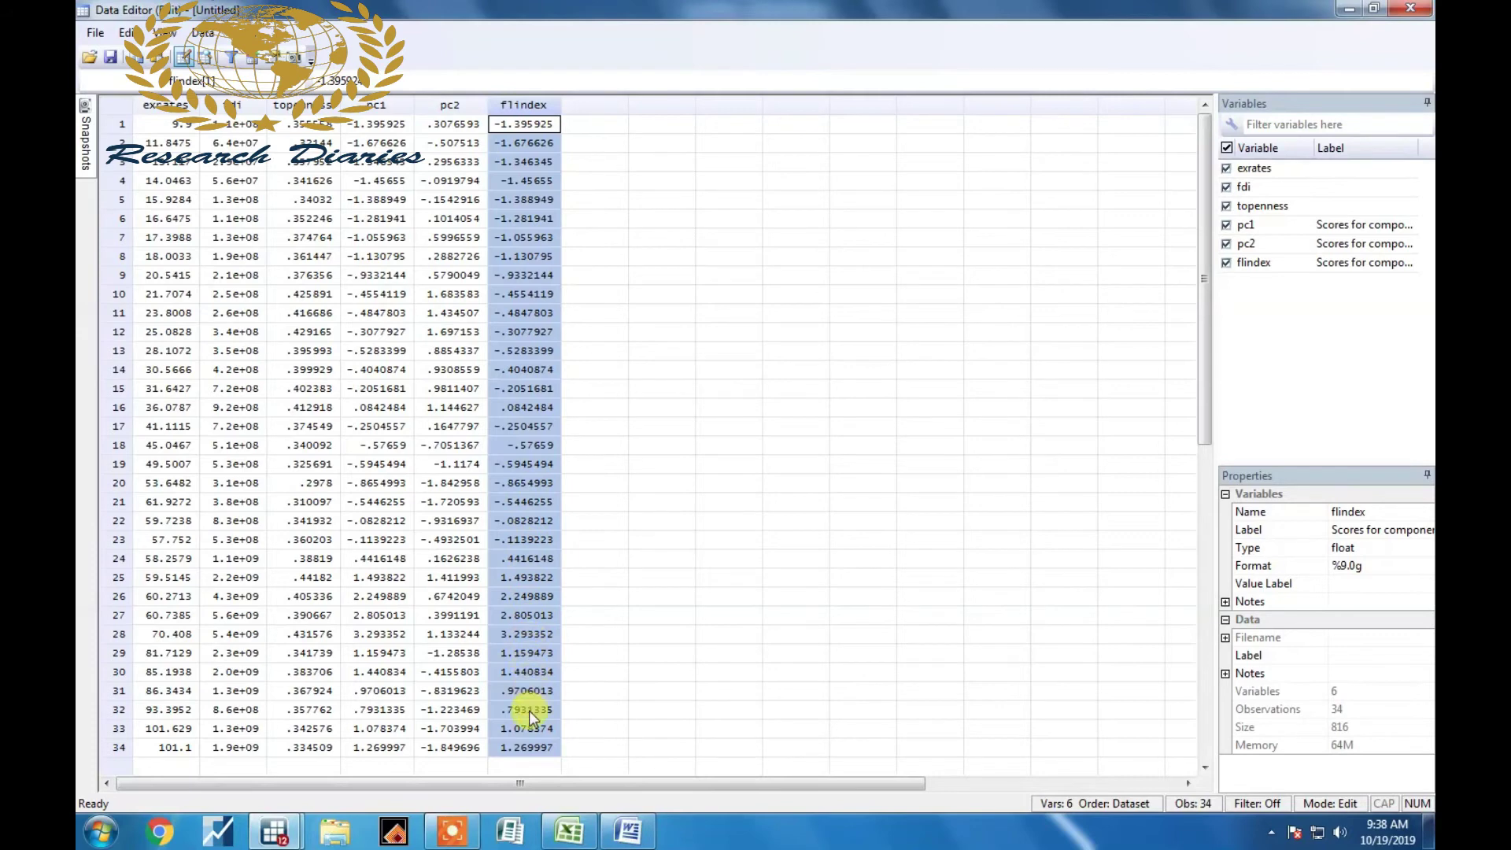
right_click(526, 730)
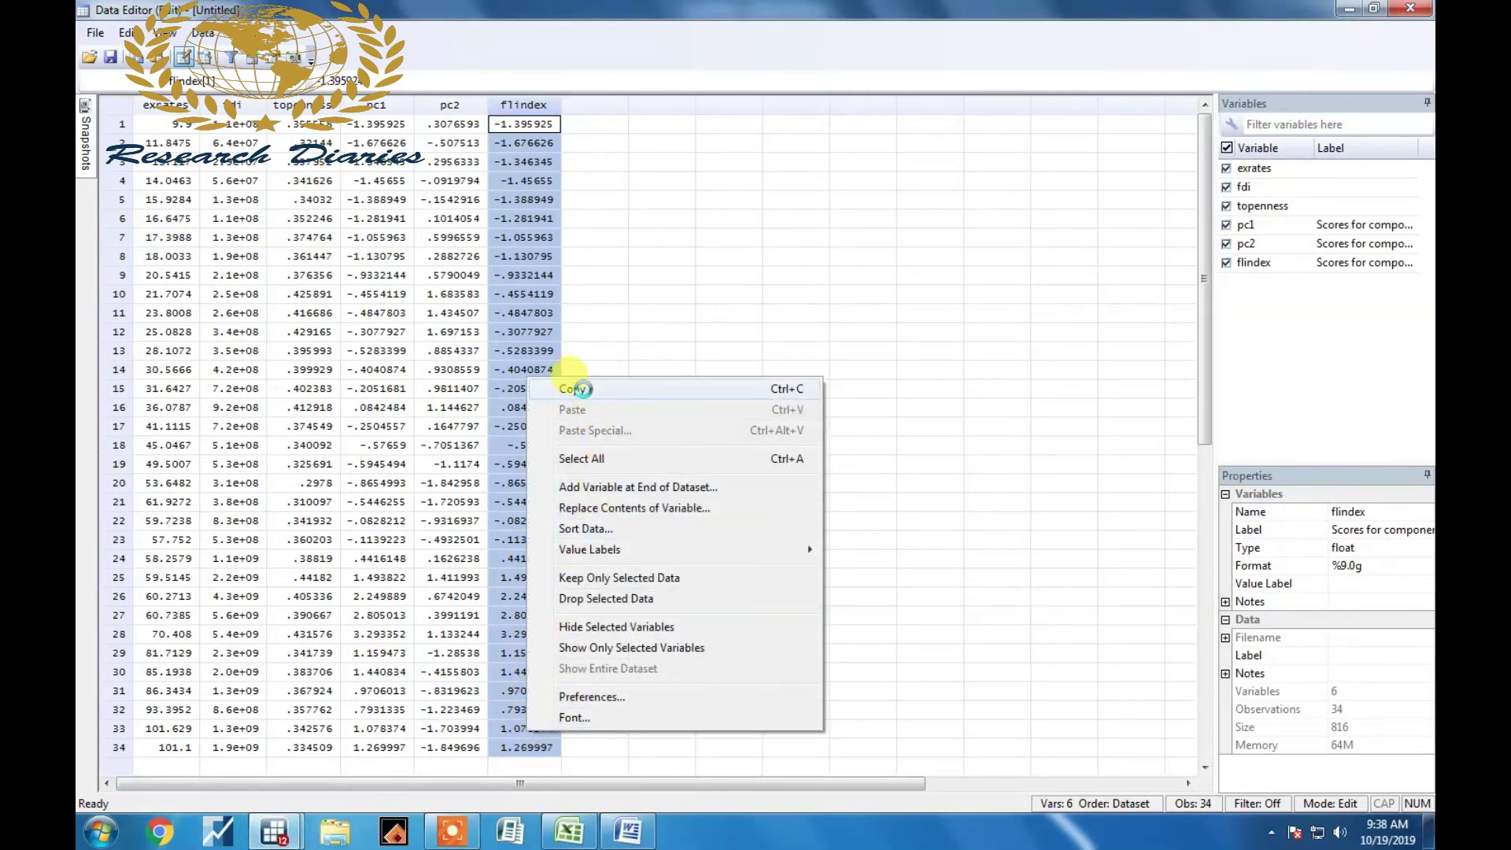
left_click(580, 387)
left_click(568, 830)
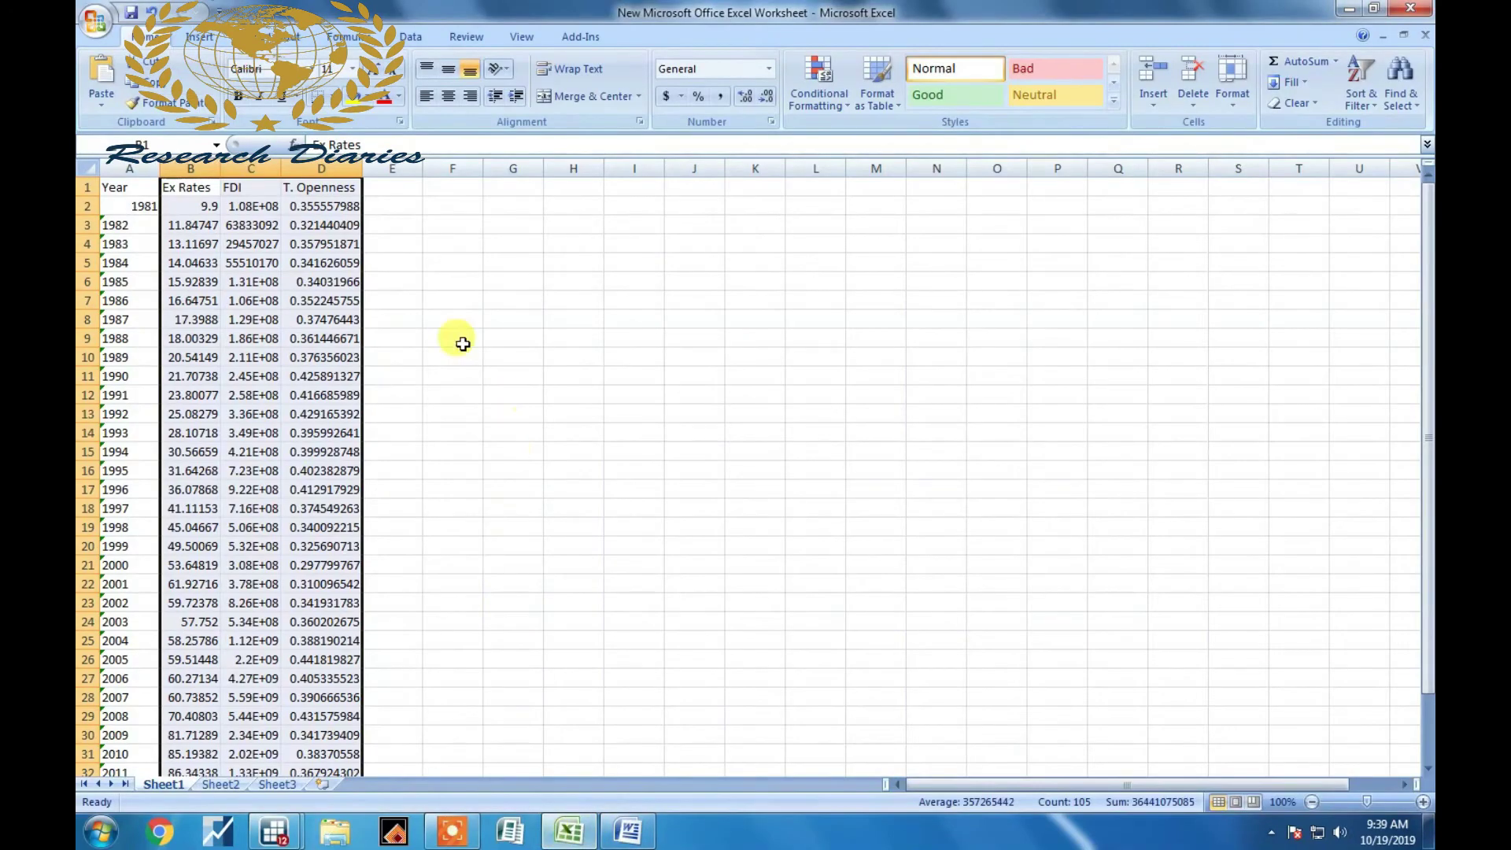